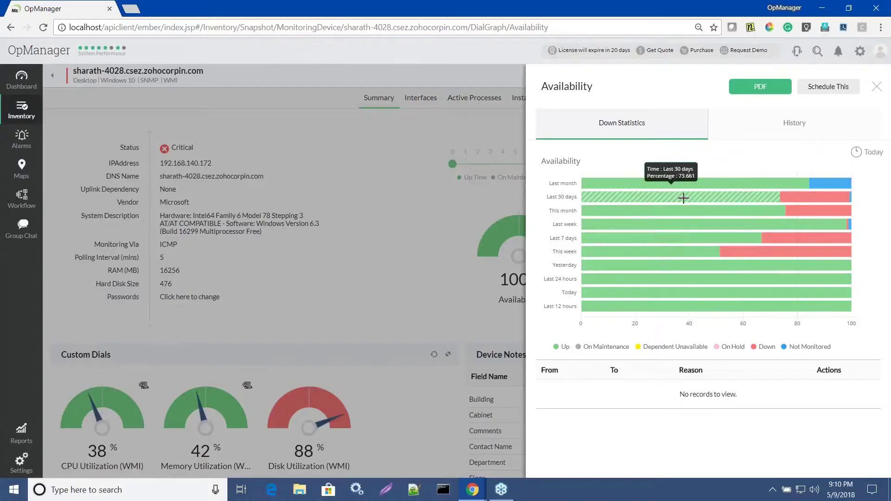
# Review the device's availability history for the last 24 hours and last 30 days, including its outage records, and close the availability report
pyautogui.click(856, 153)
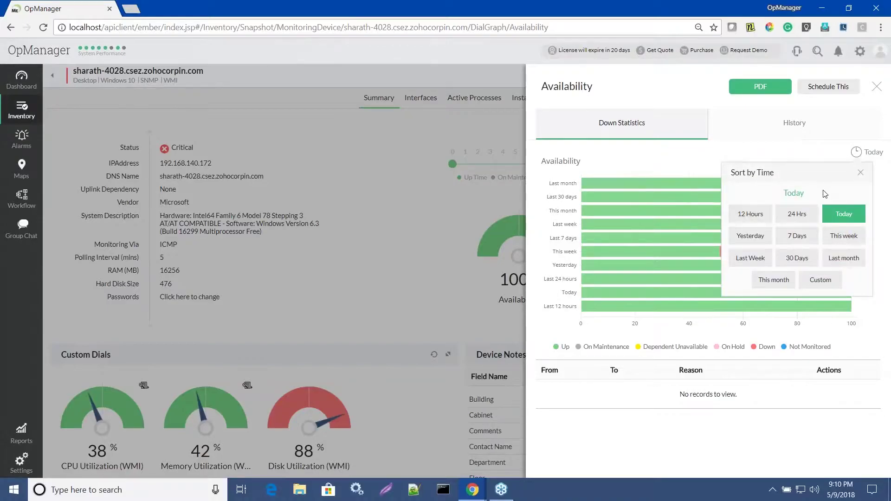
pyautogui.click(860, 172)
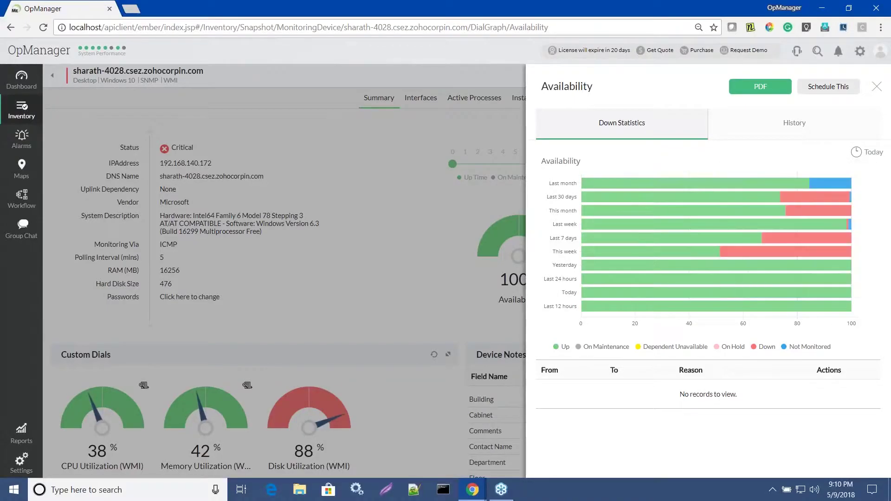
pyautogui.click(797, 135)
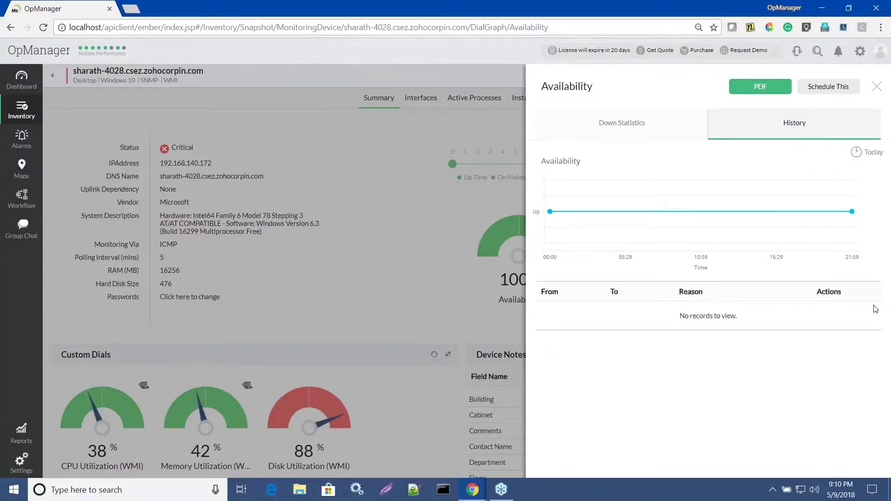
pyautogui.click(867, 152)
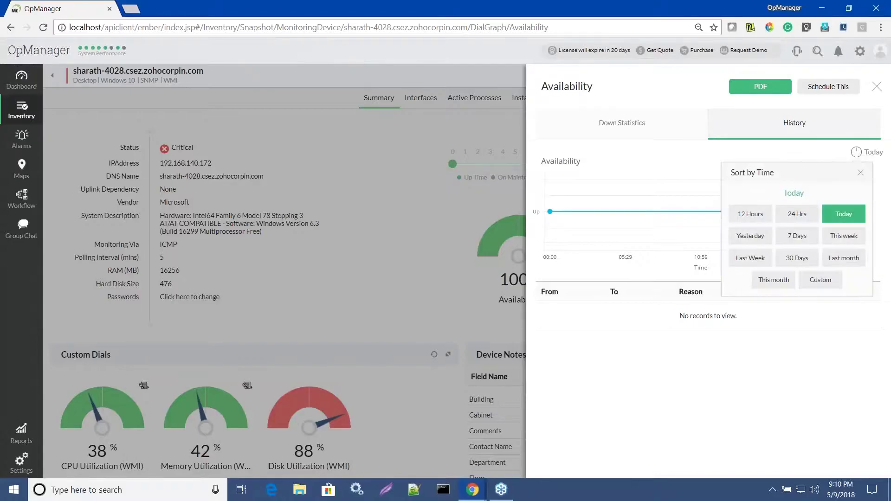
pyautogui.click(798, 213)
pyautogui.click(836, 154)
pyautogui.click(795, 257)
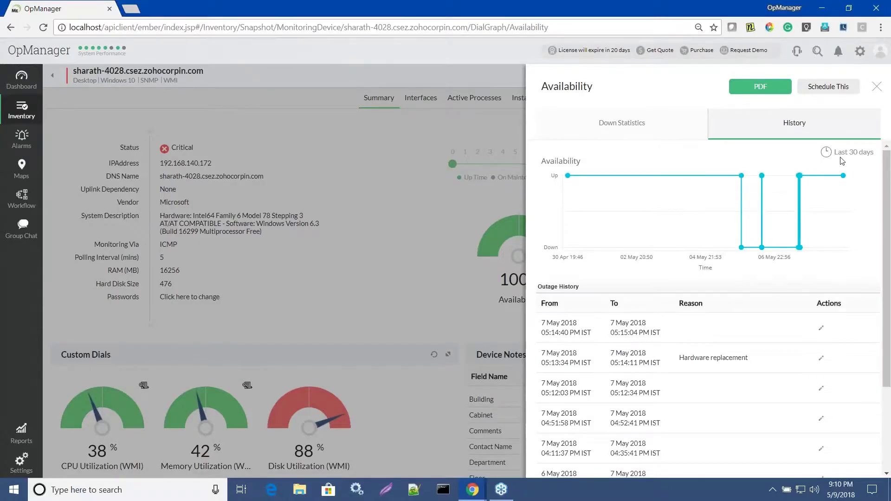
pyautogui.scroll(-3, 627, 341)
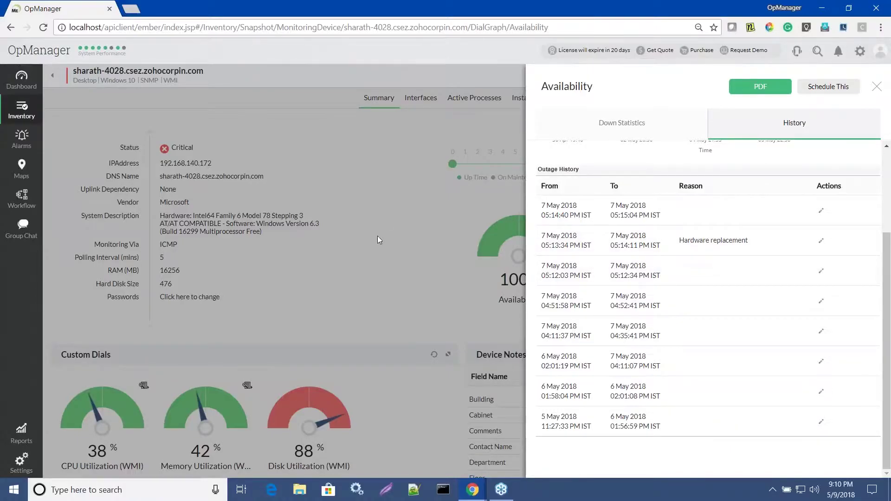
pyautogui.click(877, 87)
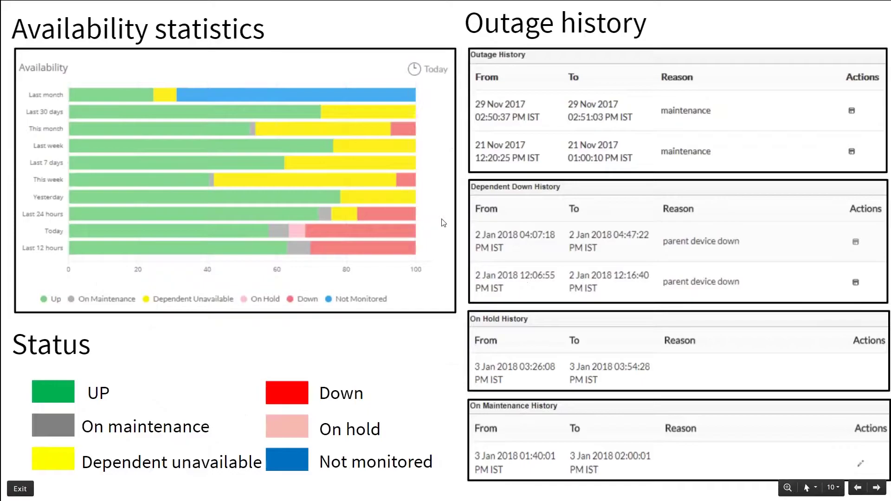
# Open the monitors of the device and display its Service Monitors
pyautogui.click(430, 349)
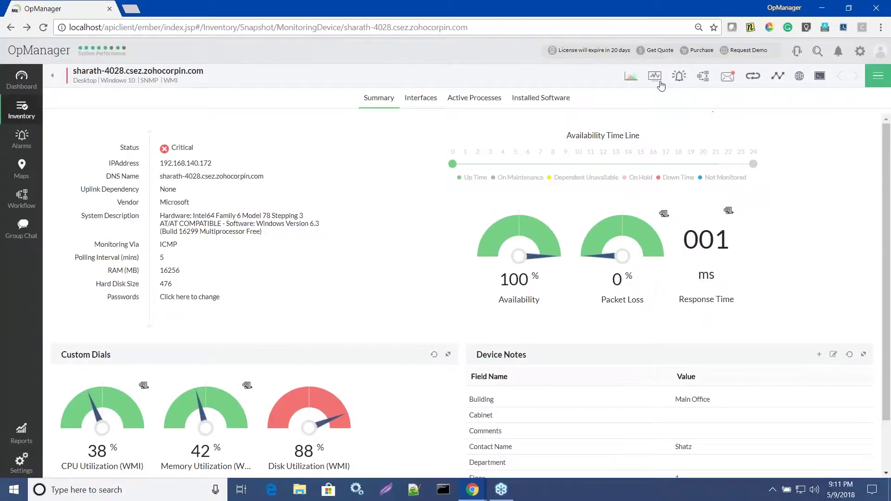
pyautogui.click(660, 82)
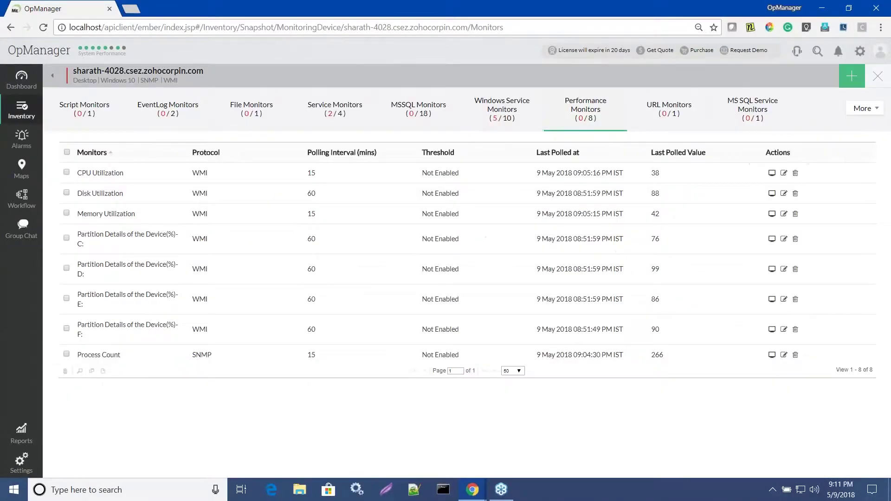
pyautogui.click(326, 114)
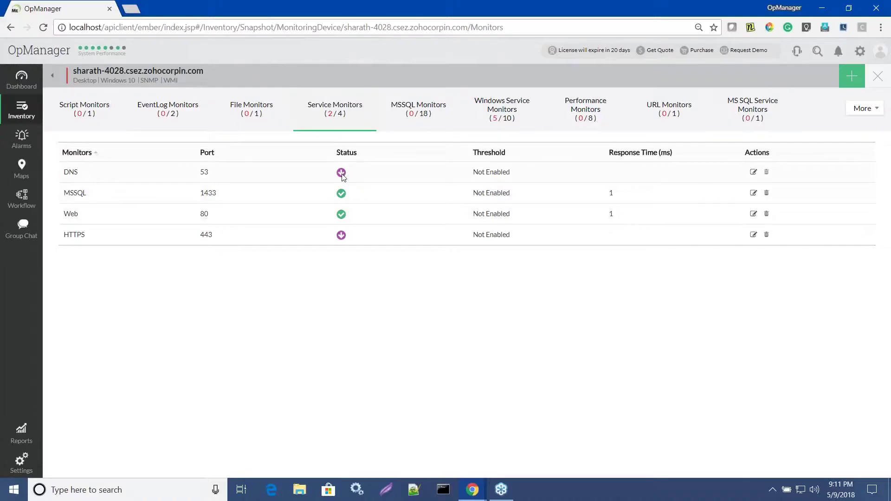
# Inspect the form for adding a service monitor and the DNS monitor's threshold settings, closing both without saving
pyautogui.click(850, 81)
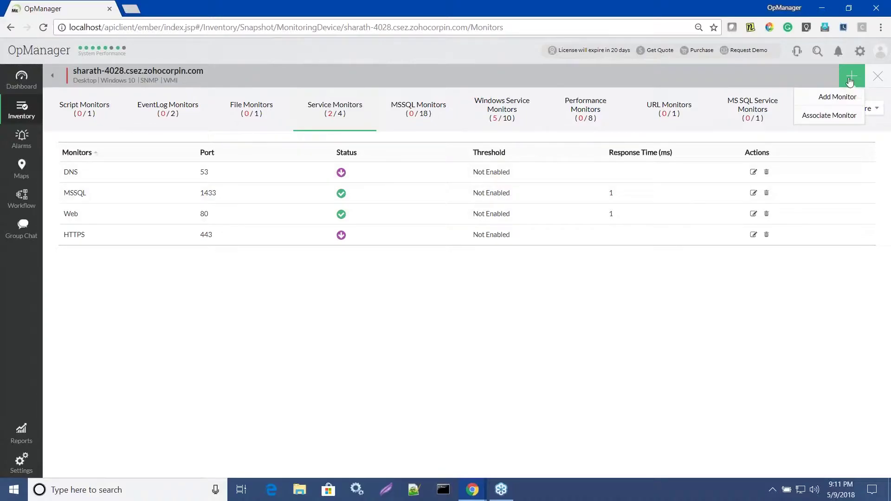
pyautogui.click(841, 98)
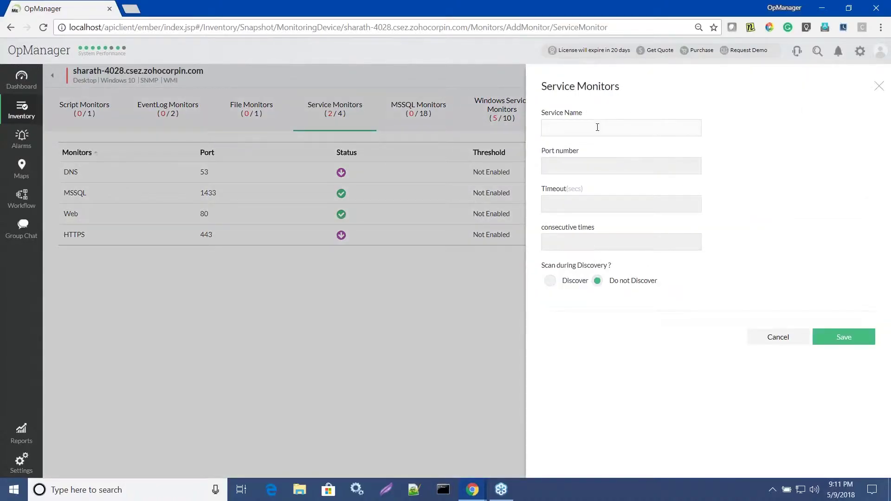
pyautogui.press('Tab')
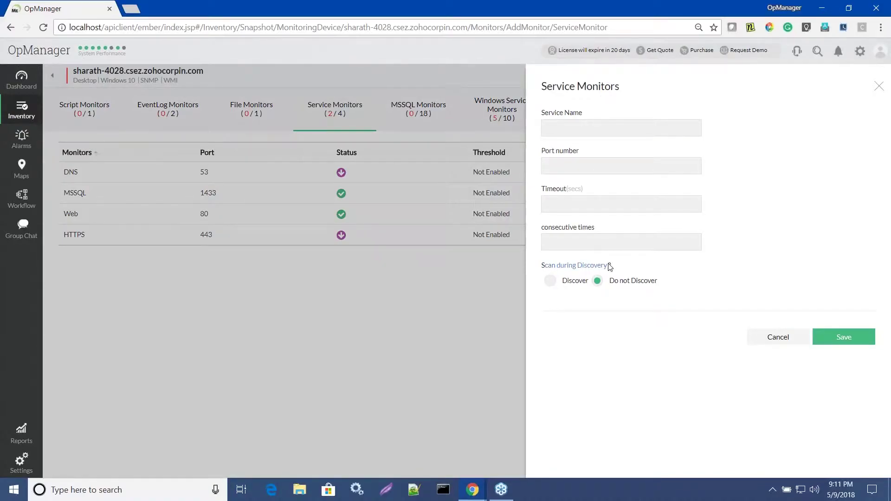
pyautogui.click(550, 282)
pyautogui.click(884, 89)
pyautogui.click(752, 173)
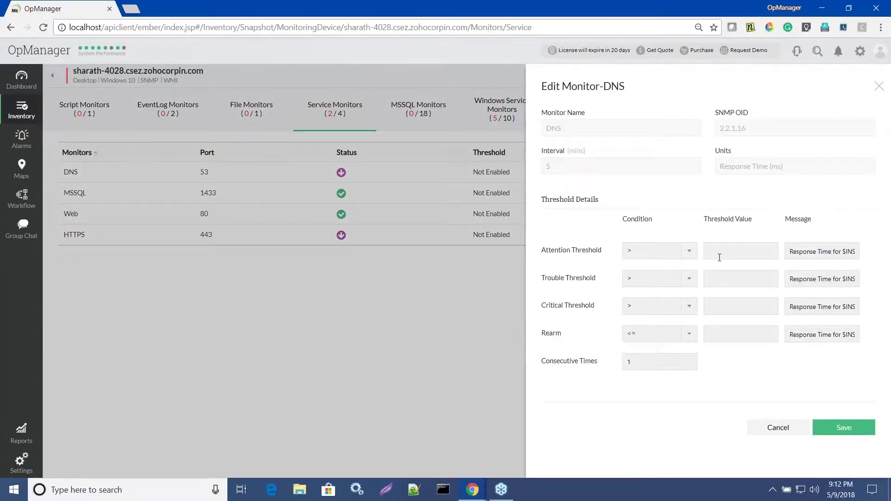
pyautogui.click(880, 89)
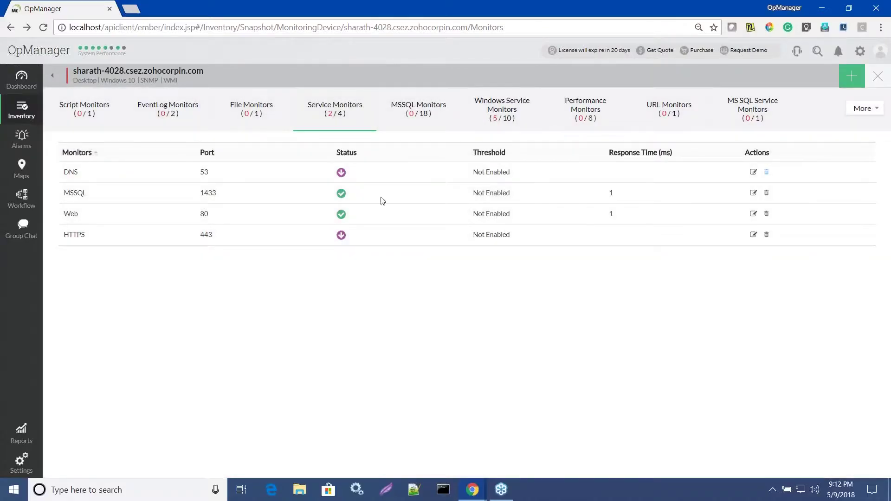
# Among the Windows Service Monitors, try Restart this service as the ManageEngine ServiceDesk Plus unavailability action and cancel the edit
pyautogui.click(501, 121)
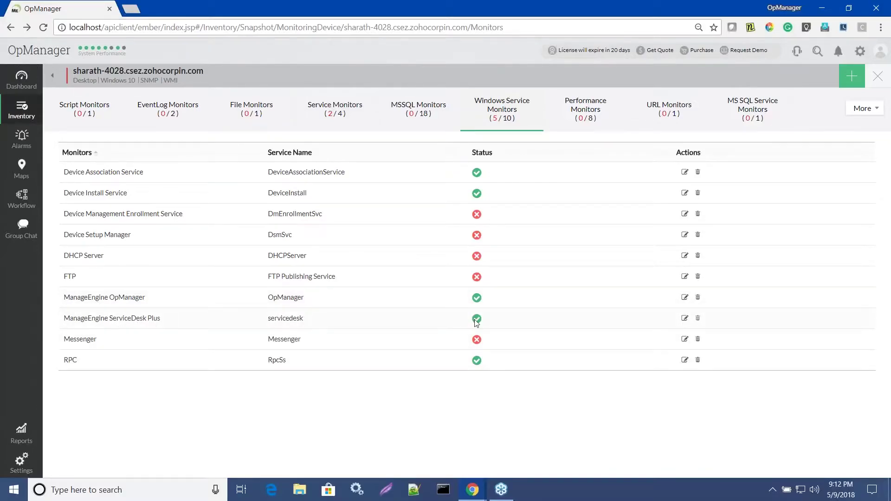
pyautogui.click(685, 318)
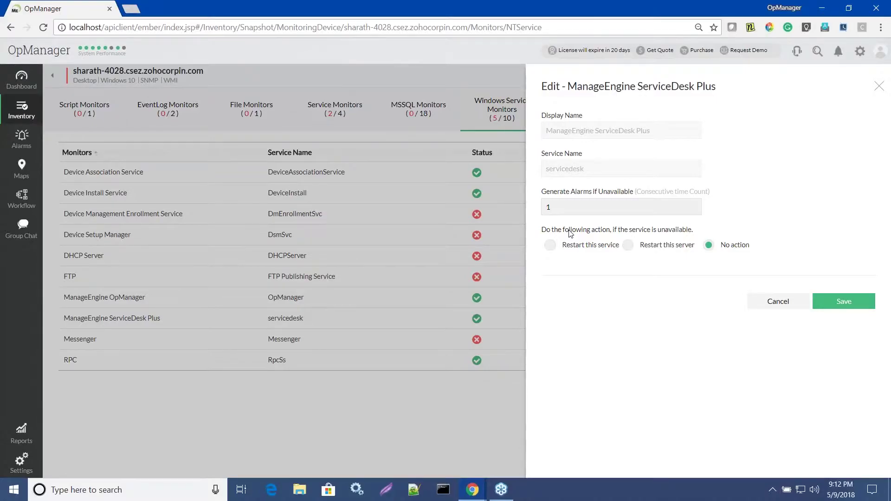
pyautogui.click(552, 248)
pyautogui.click(783, 302)
# Browse the Windows services that can be added as monitors to the device and close the list without adding any
pyautogui.click(852, 76)
pyautogui.click(844, 97)
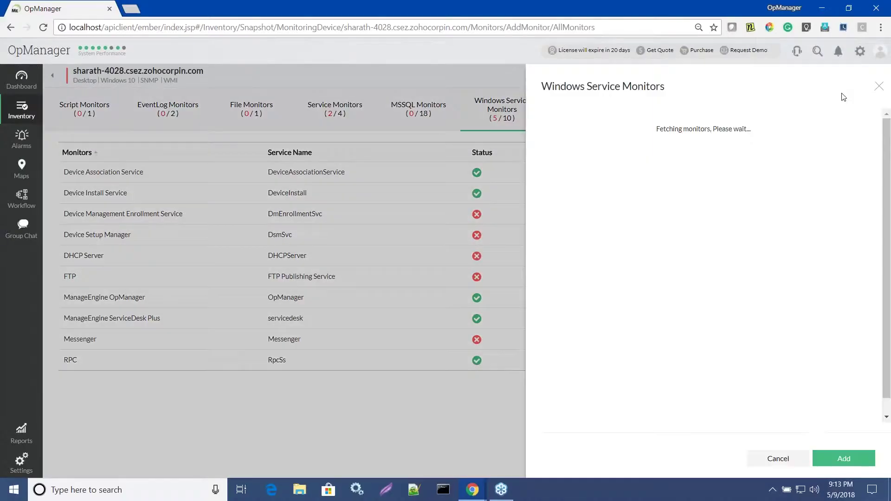
pyautogui.scroll(-10, 659, 271)
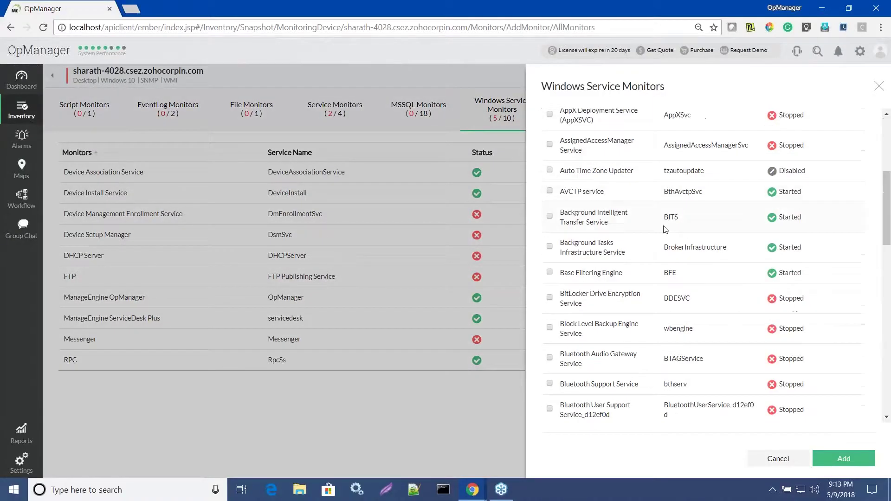
pyautogui.scroll(-4, 659, 270)
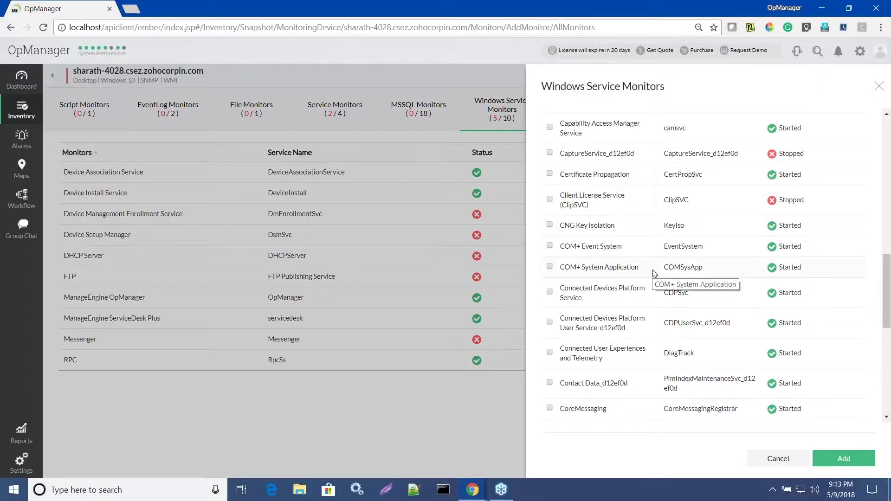
pyautogui.scroll(-3, 653, 276)
pyautogui.scroll(-2, 654, 276)
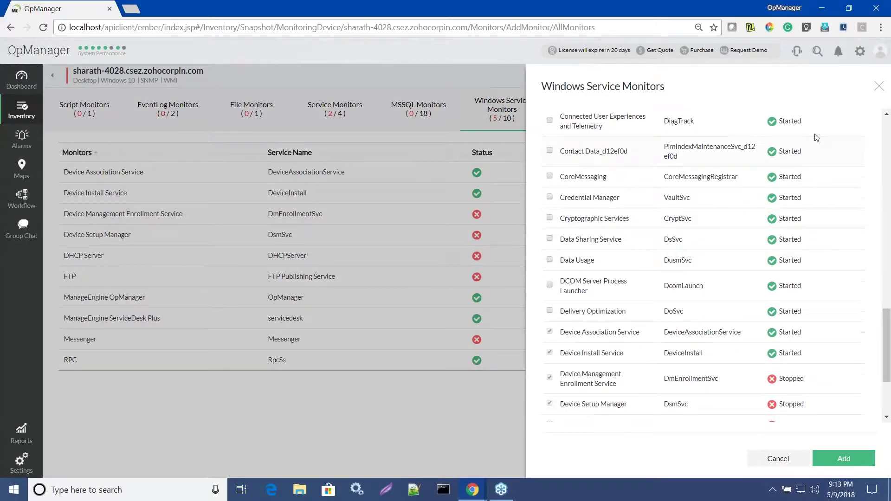
pyautogui.click(880, 86)
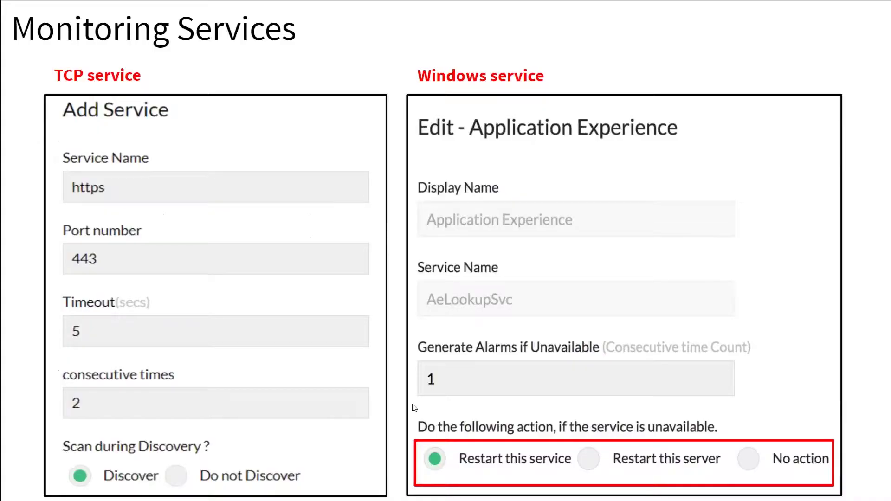
pyautogui.press('Right')
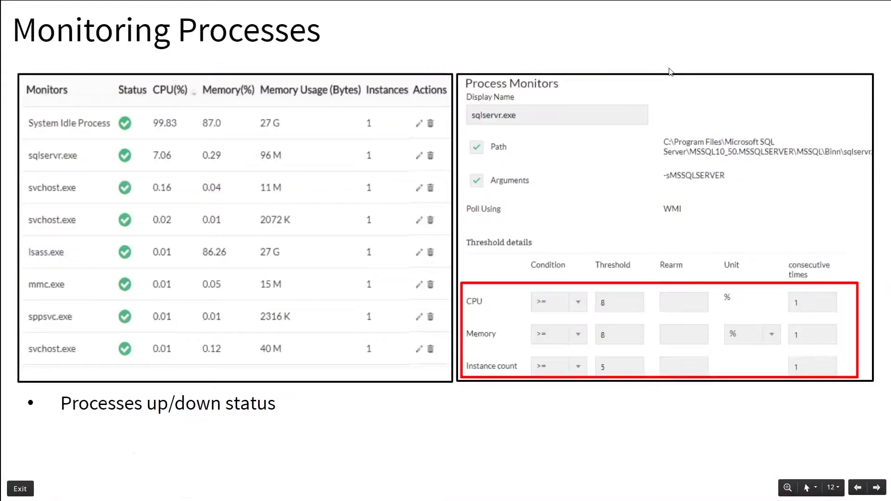
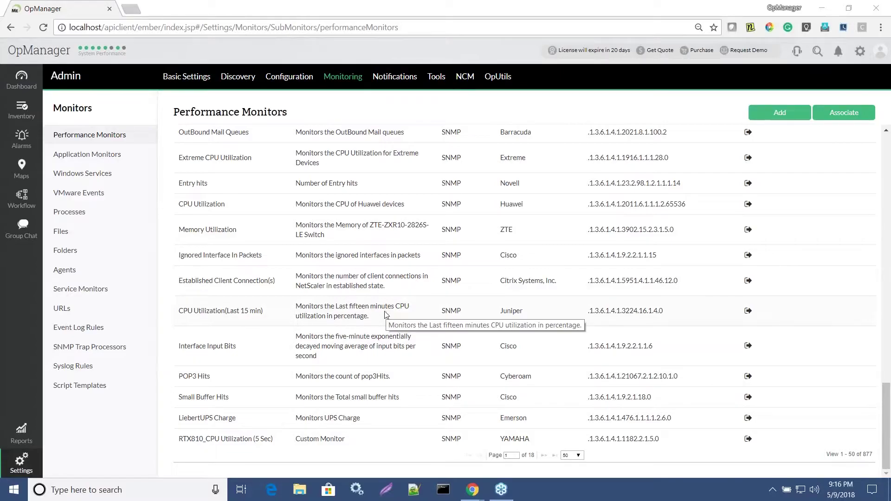
# Return from the admin settings to the device's Performance Monitors and open the CPU Utilization graph
pyautogui.click(71, 115)
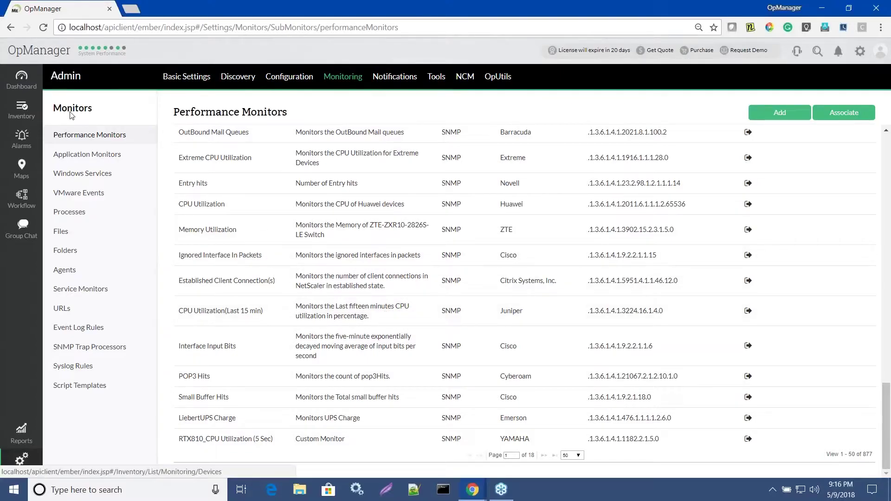
pyautogui.click(284, 334)
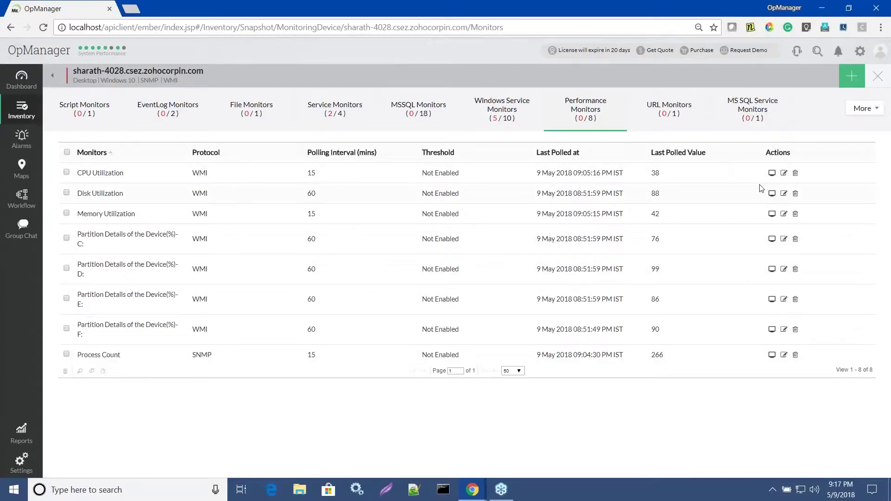
pyautogui.click(101, 173)
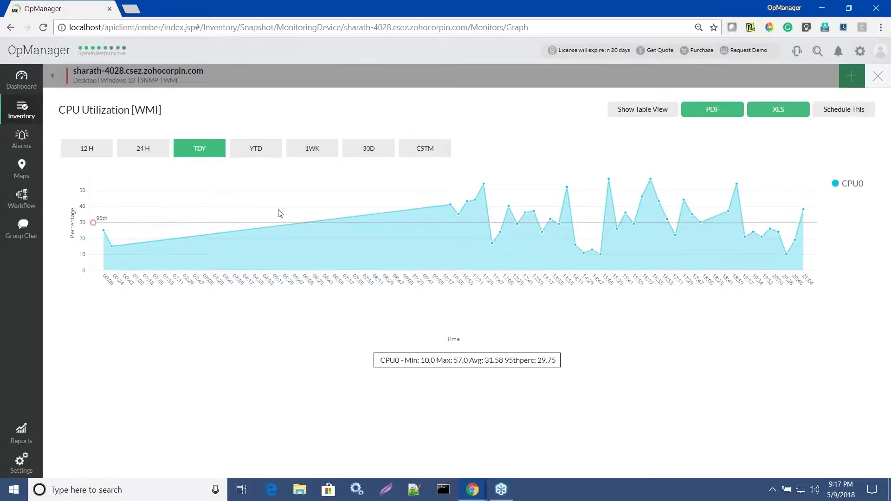
# Review the CPU Utilization readings in table view, and close the graph with the monitor left deselected
pyautogui.click(653, 112)
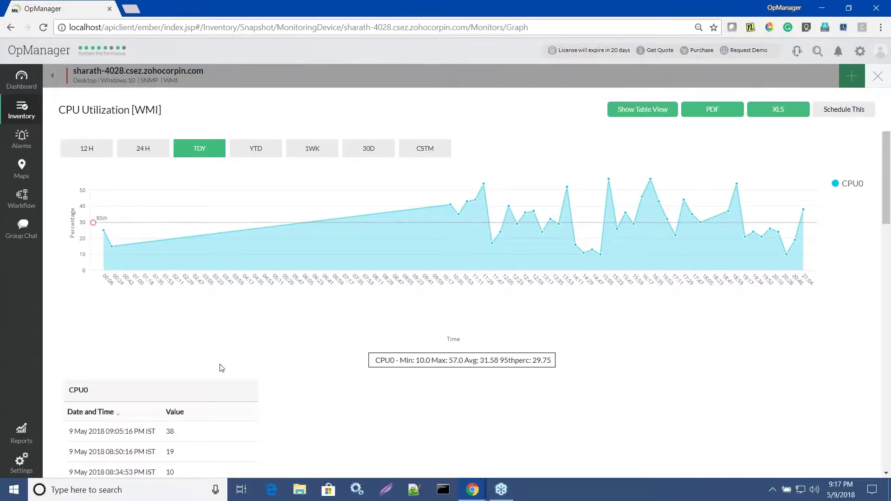
pyautogui.scroll(-2, 200, 343)
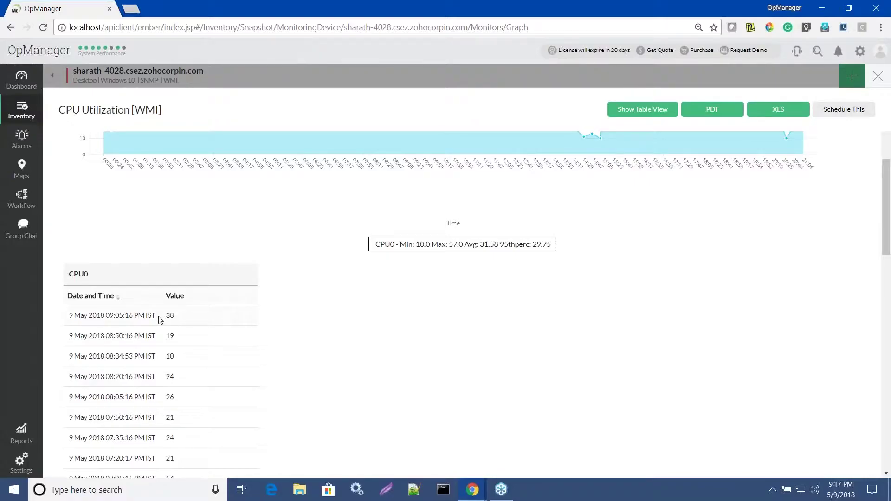
pyautogui.moveTo(159, 320); pyautogui.dragTo(70, 316)
pyautogui.scroll(2, 639, 213)
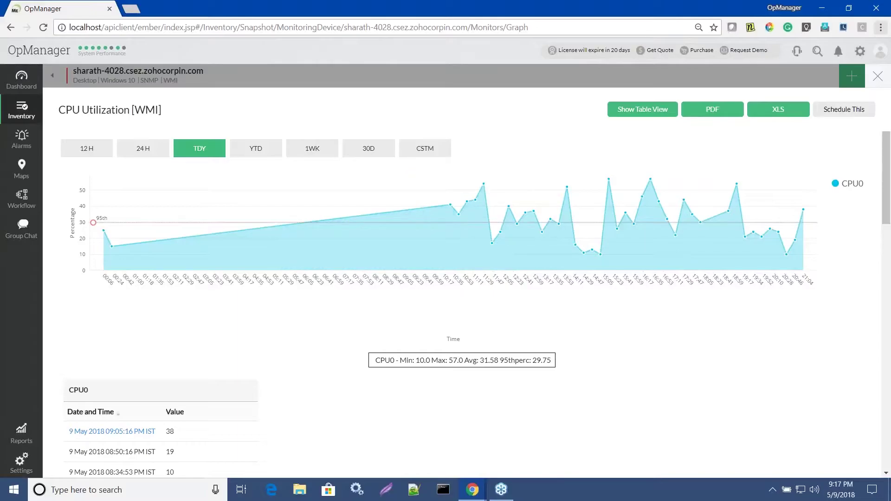
pyautogui.click(877, 76)
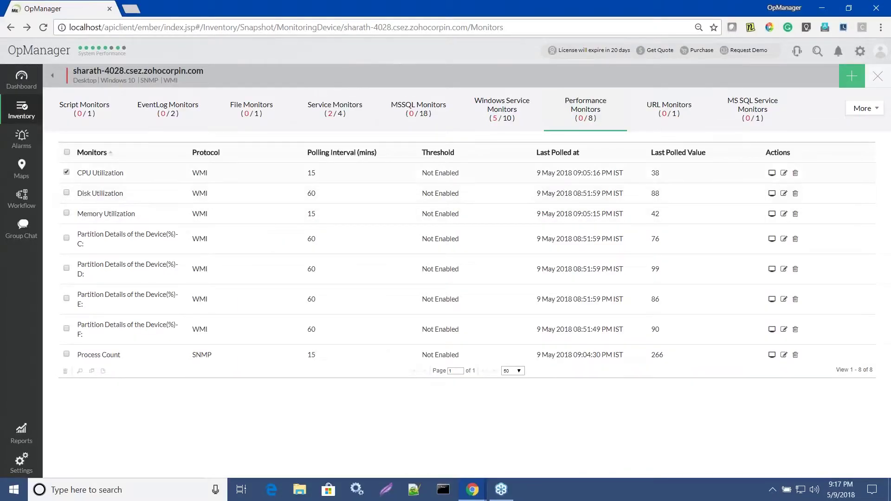
pyautogui.click(67, 173)
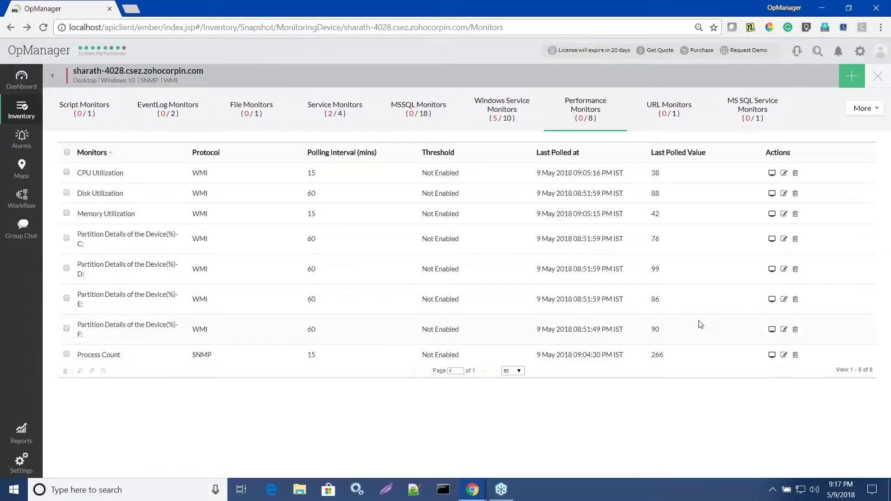
# Open the Health and Performance reports and browse the available server and router reports
pyautogui.click(21, 433)
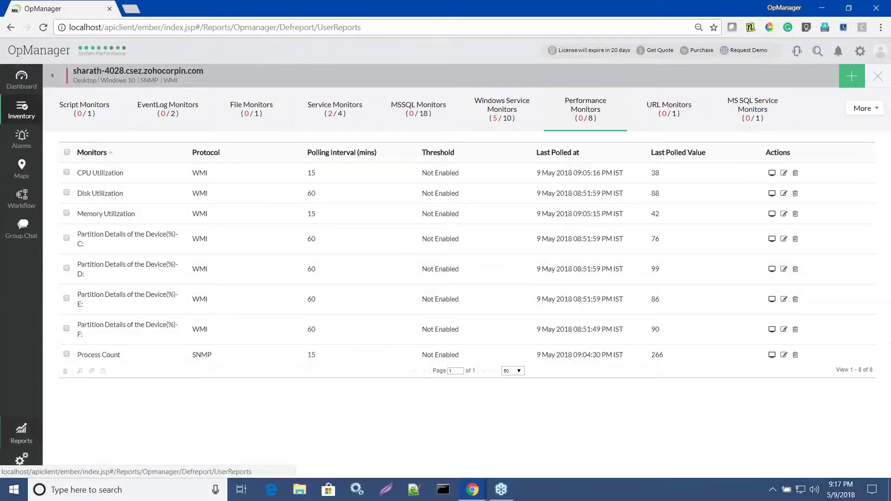
pyautogui.click(78, 158)
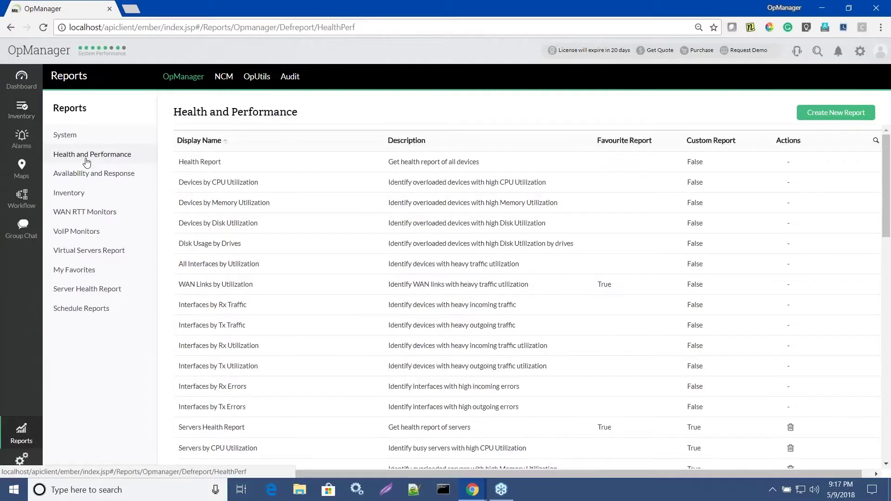
pyautogui.scroll(-1, 283, 291)
pyautogui.scroll(-6, 283, 290)
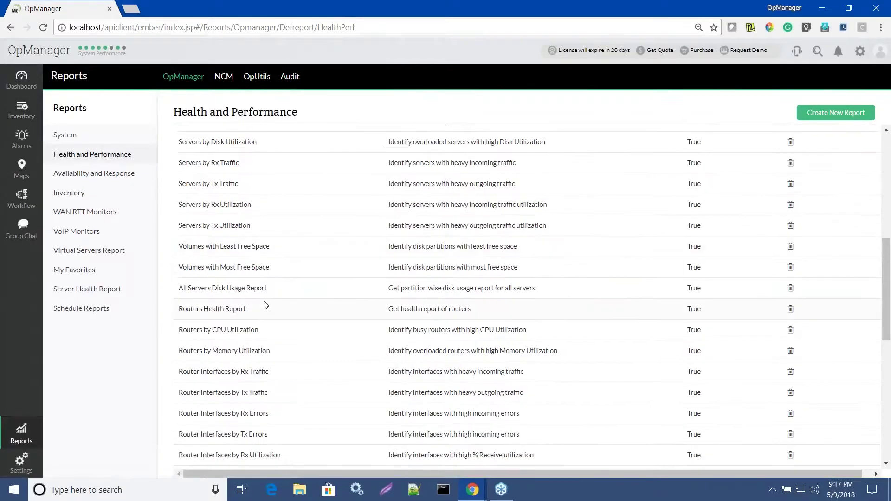
# Open the Servers Health Report from the Health and Performance reports and regenerate it for the period Today
pyautogui.scroll(1, 237, 241)
pyautogui.scroll(1, 246, 258)
pyautogui.click(221, 205)
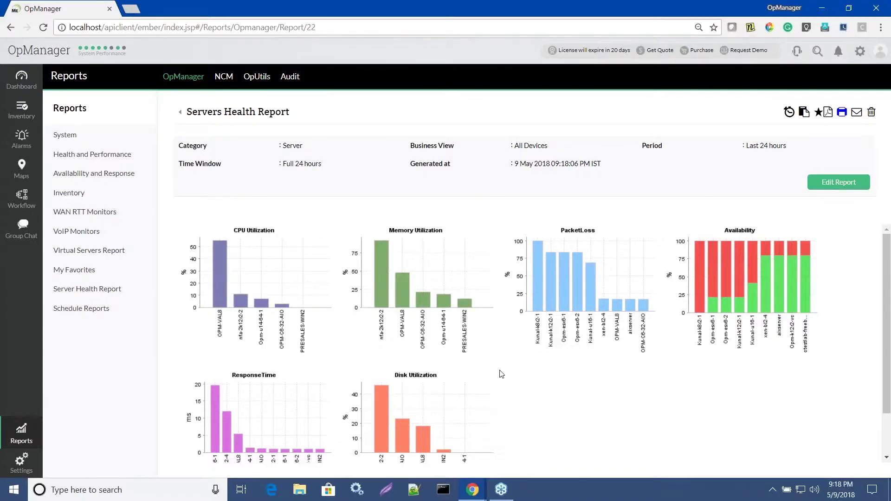
pyautogui.click(836, 184)
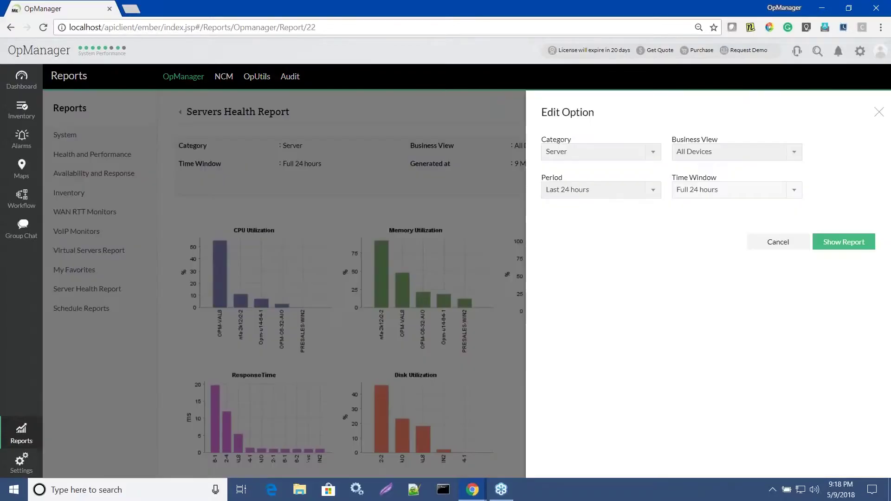
pyautogui.click(639, 191)
pyautogui.click(620, 239)
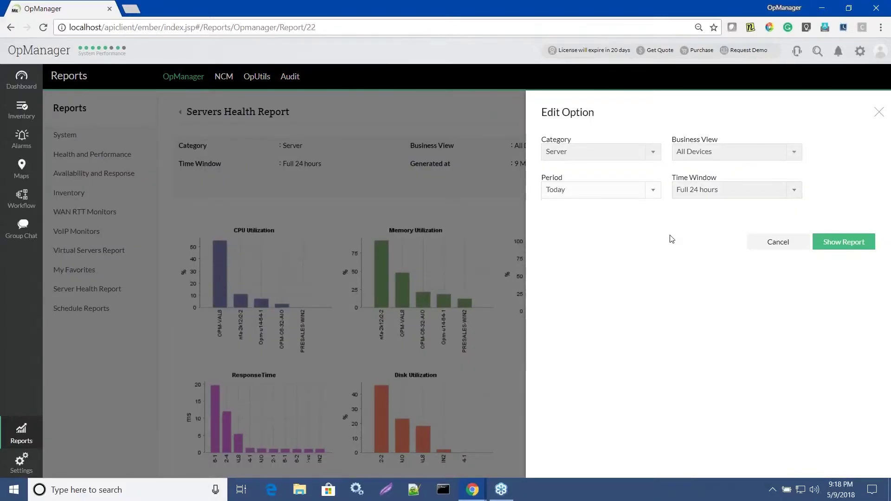
pyautogui.click(834, 251)
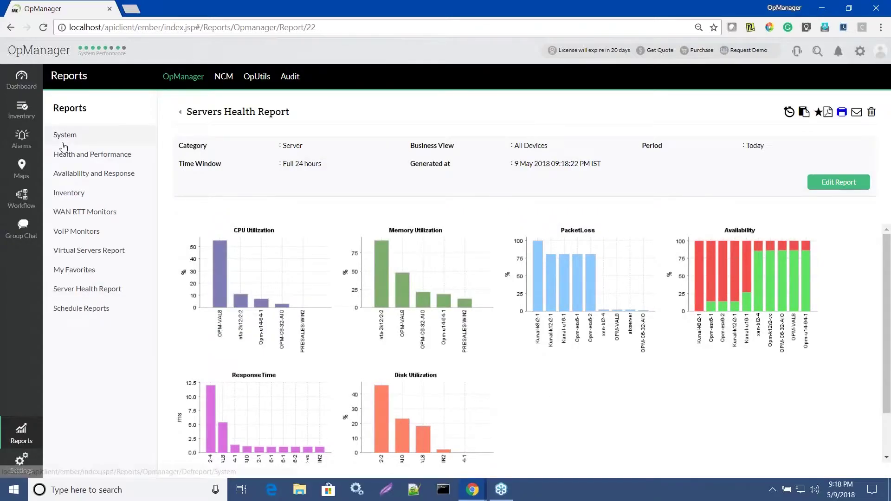
# Return to the Health and Performance reports, open Disk Forecast By Usage, and examine the predicted dates for 80%, 90% and 100% usage
pyautogui.click(75, 154)
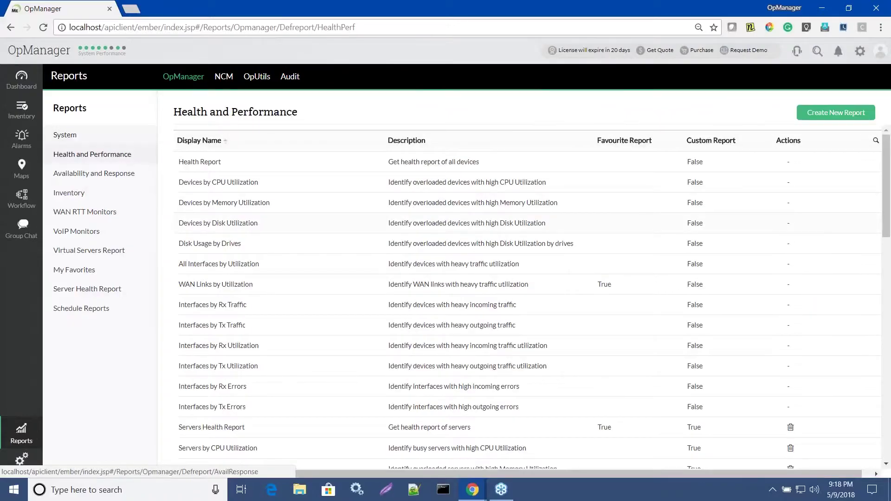
pyautogui.scroll(-10, 279, 295)
pyautogui.scroll(-6, 262, 355)
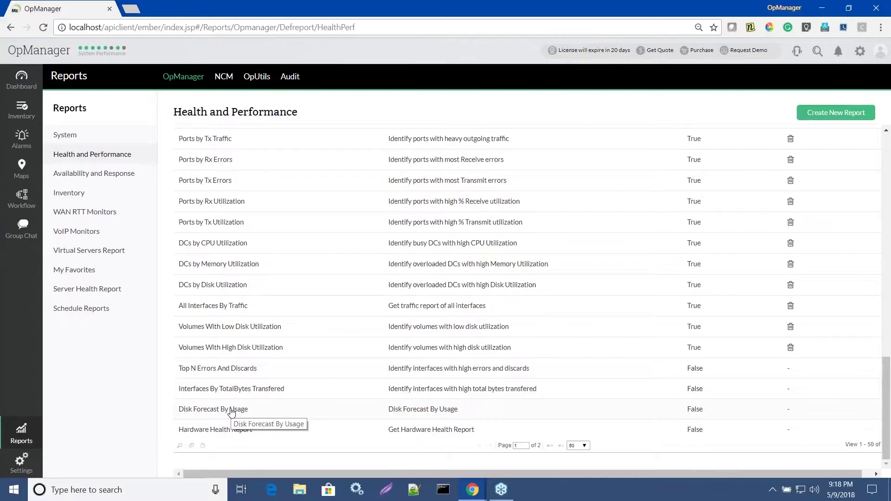
pyautogui.click(231, 410)
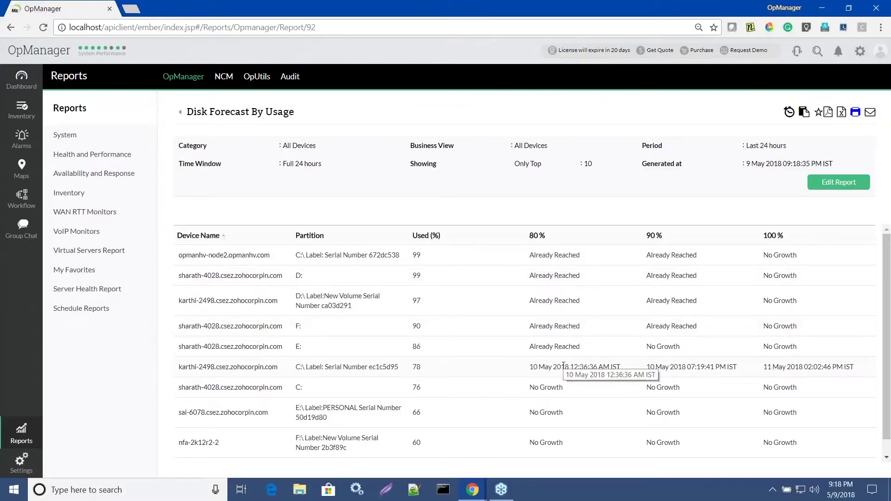
pyautogui.moveTo(533, 369); pyautogui.dragTo(706, 367)
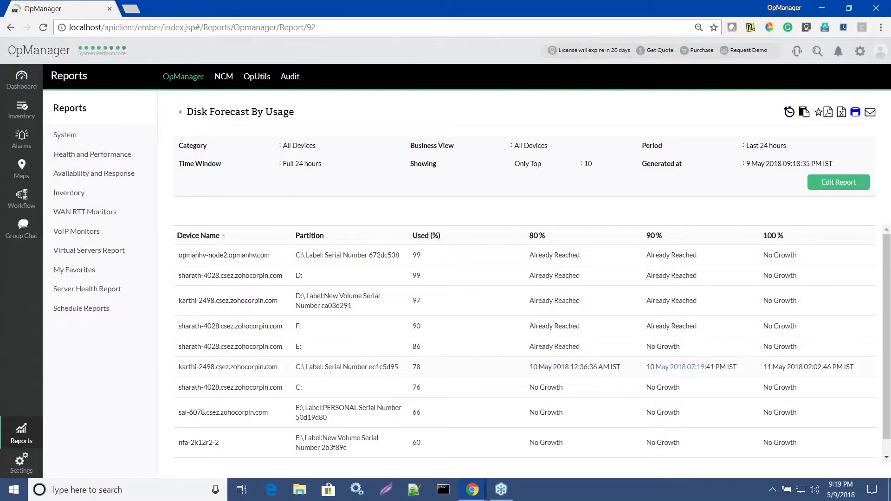
pyautogui.moveTo(765, 368); pyautogui.dragTo(821, 366)
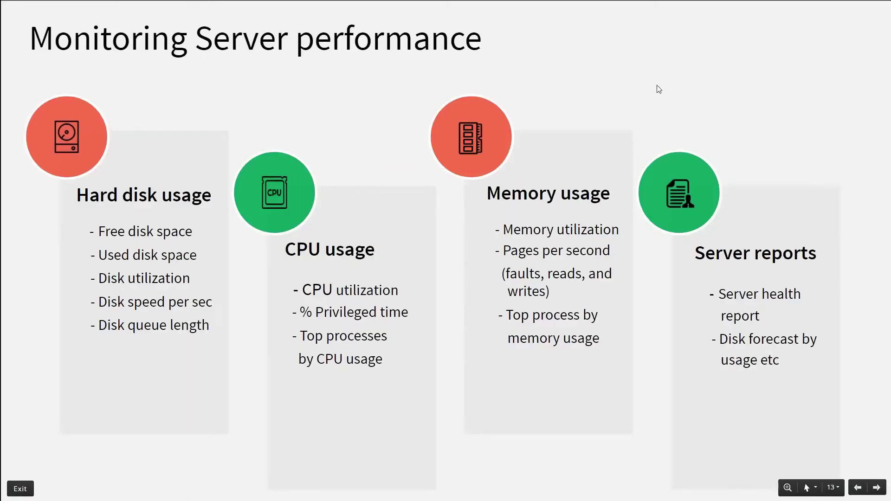
pyautogui.press('Right')
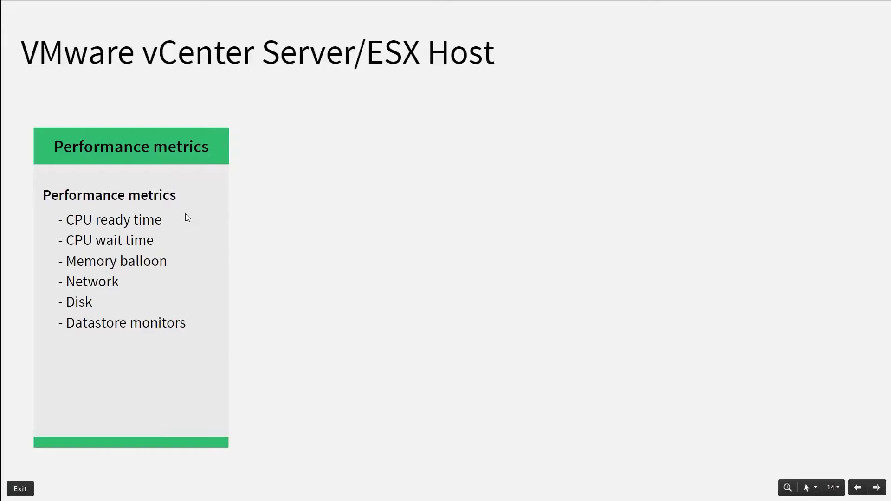
pyautogui.click(339, 272)
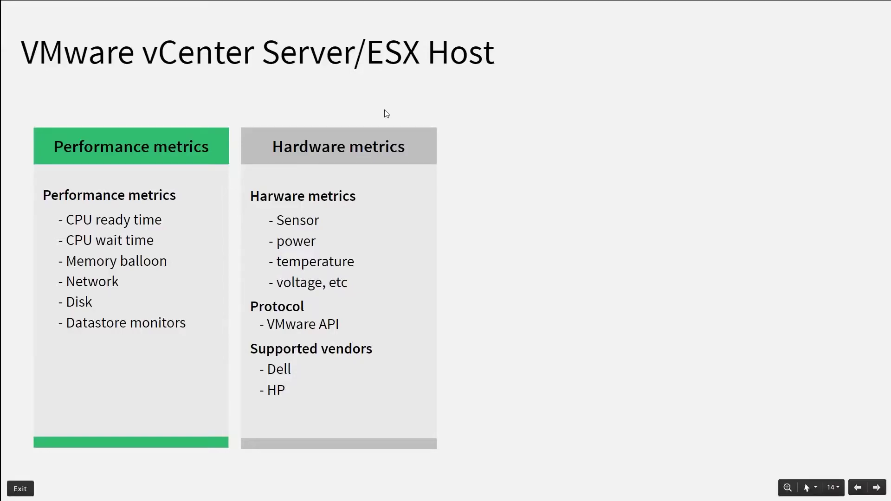
# Switch to OpManager, open the Performance Monitors in the admin monitoring settings, and sort them by protocol in descending order
pyautogui.hotkey('alt', 'Tab')
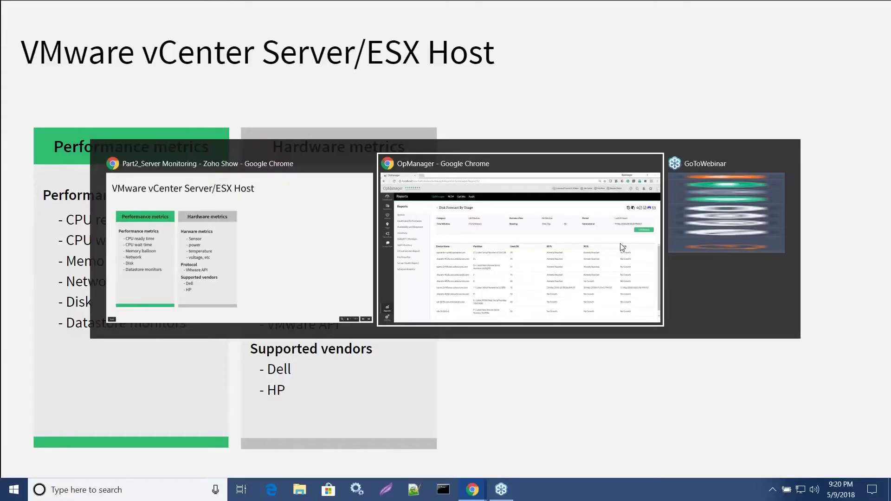
pyautogui.click(21, 462)
pyautogui.click(325, 79)
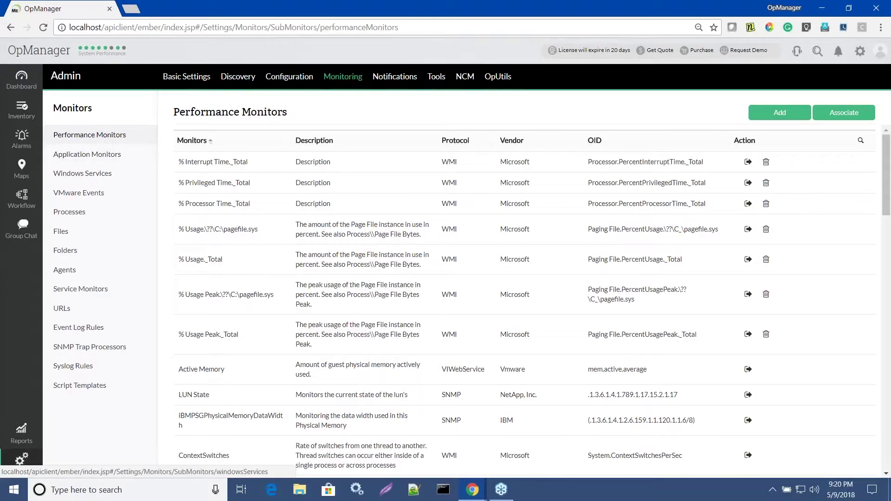
pyautogui.click(455, 141)
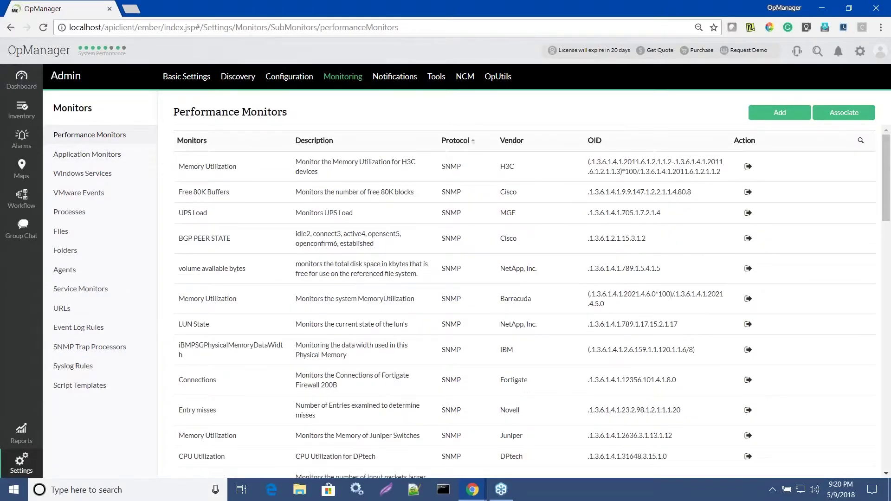
pyautogui.click(455, 141)
# Page through to the third page of performance monitors and examine the VMware monitors that use the VIWebService protocol
pyautogui.scroll(-8, 474, 290)
pyautogui.scroll(-10, 476, 291)
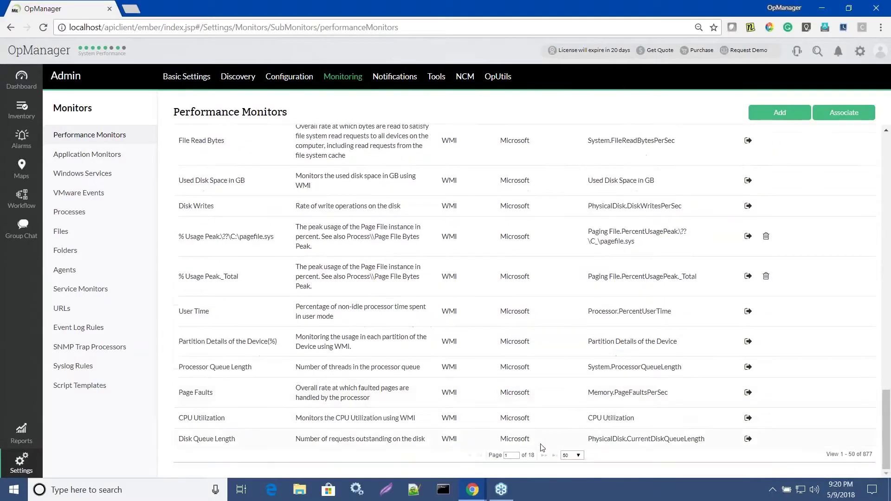
pyautogui.click(544, 456)
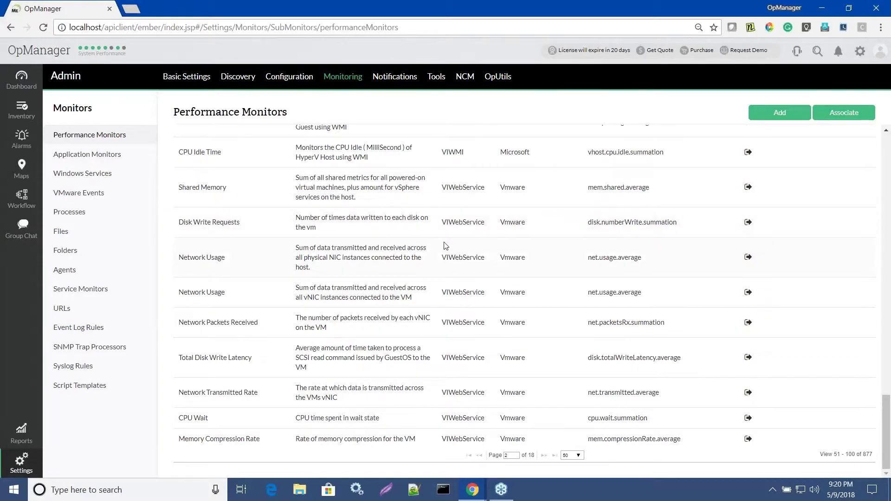
pyautogui.click(544, 455)
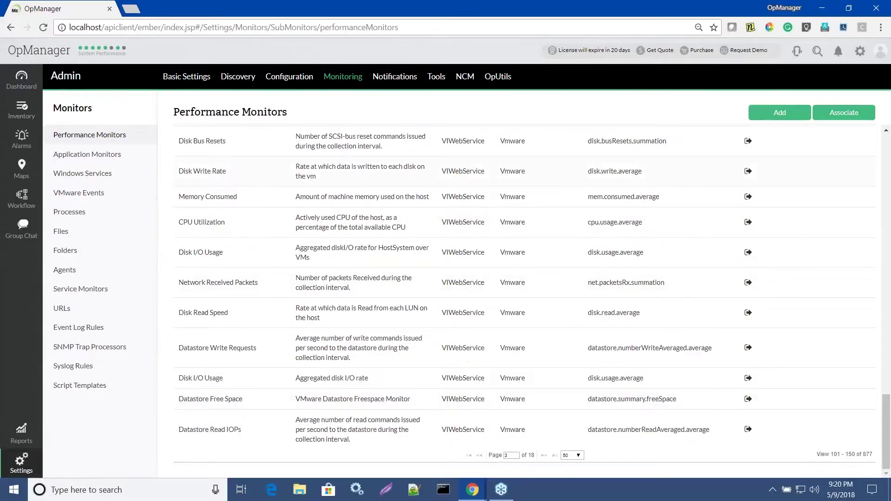
pyautogui.scroll(10, 453, 251)
pyautogui.scroll(6, 453, 312)
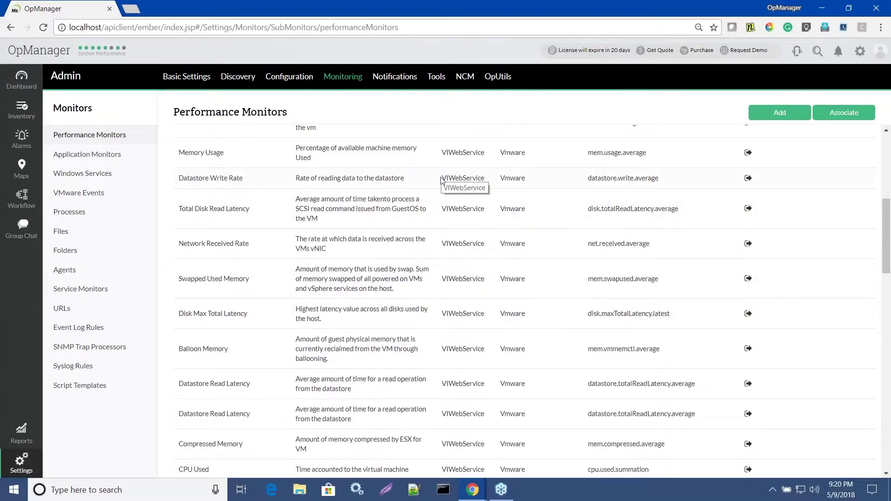
pyautogui.moveTo(442, 178); pyautogui.dragTo(484, 178)
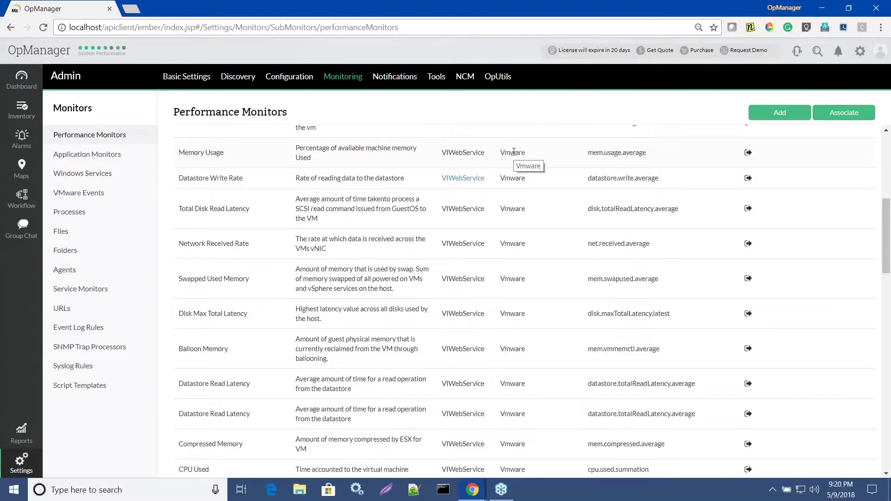
pyautogui.scroll(-15, 453, 274)
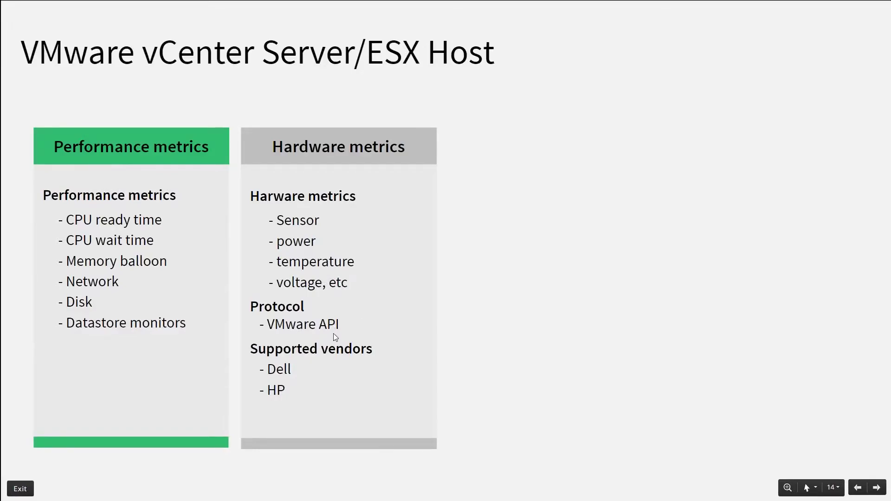
pyautogui.click(513, 287)
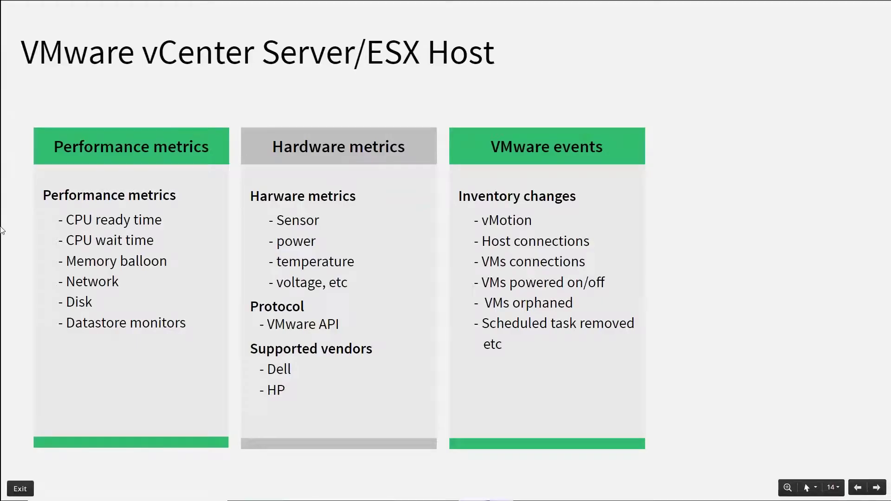
# Switch back to OpManager and review the configured VMware Events, including the VM power-on and power-off events, leaving all unselected
pyautogui.hotkey('alt', 'Tab')
pyautogui.click(91, 194)
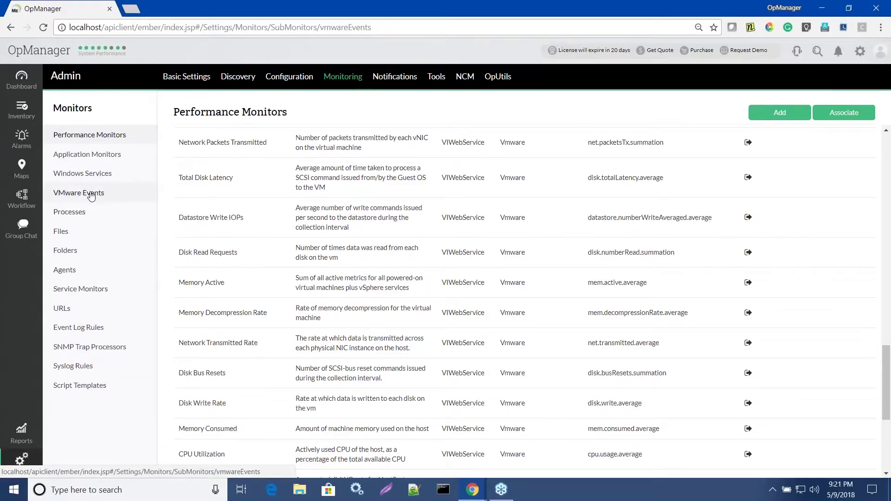
pyautogui.scroll(-3, 402, 231)
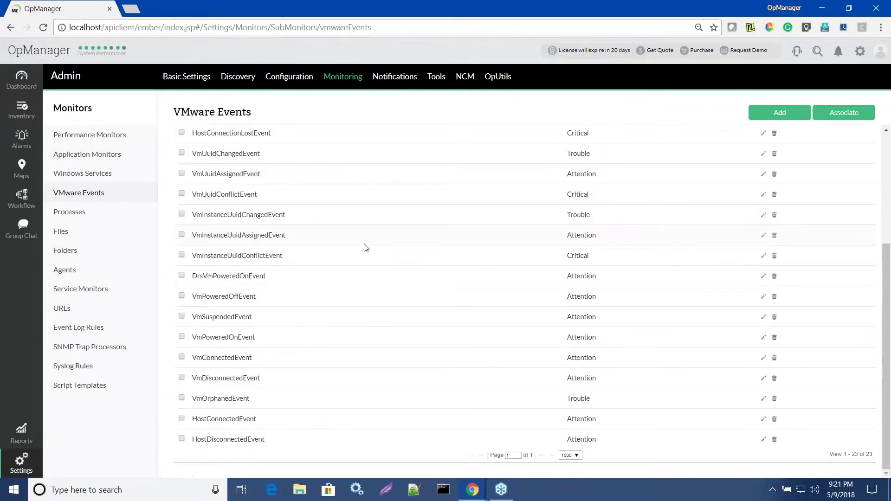
pyautogui.scroll(1, 267, 279)
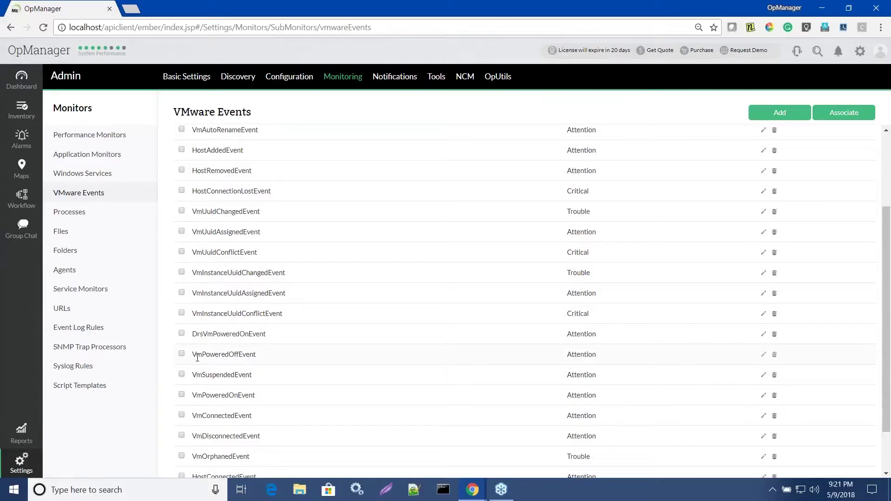
pyautogui.click(182, 333)
pyautogui.click(182, 354)
pyautogui.click(181, 334)
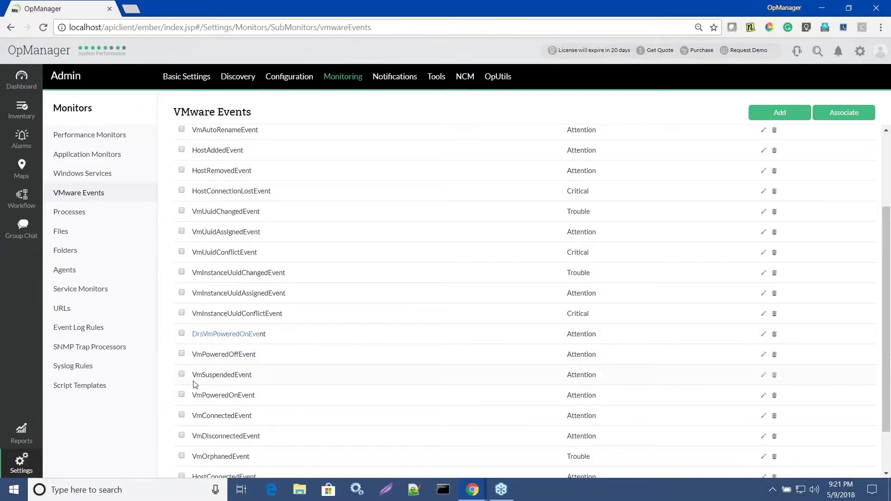
pyautogui.scroll(-1, 229, 391)
pyautogui.scroll(3, 235, 364)
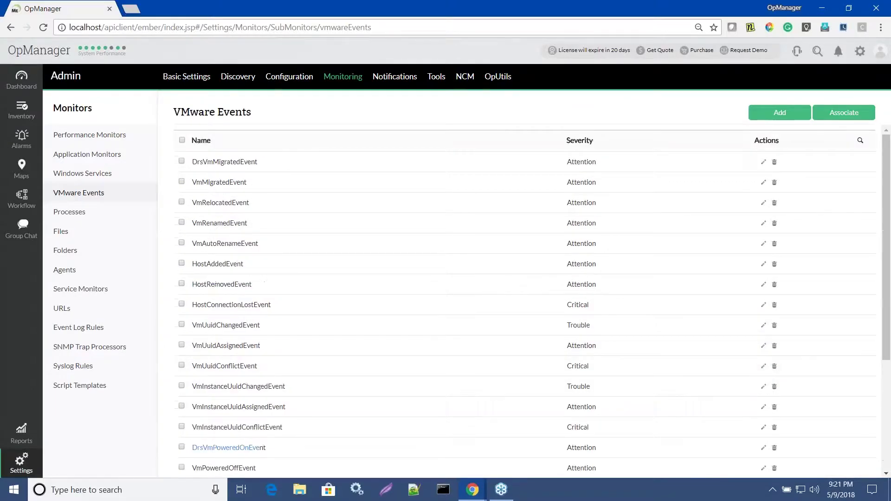
# Start adding VMware events for the vCenter device Opm-k12r2-vc and show 1000 events per page
pyautogui.click(781, 113)
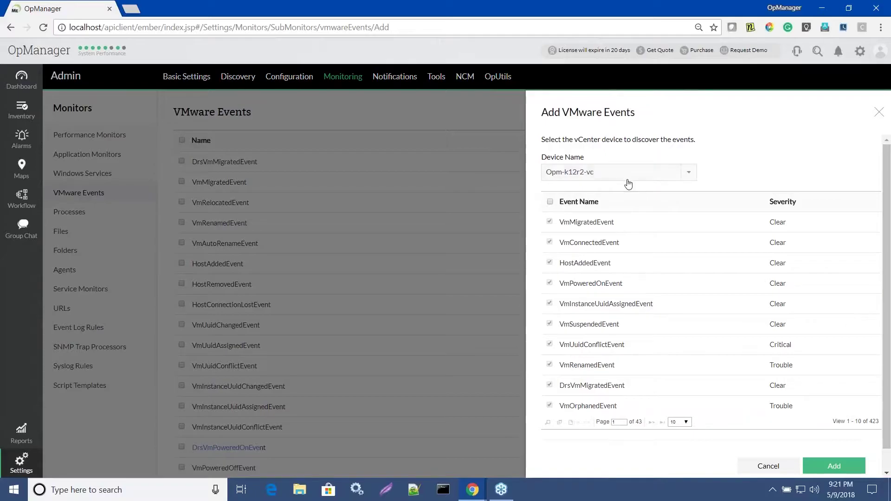
pyautogui.click(621, 179)
pyautogui.click(616, 189)
pyautogui.scroll(-1, 621, 262)
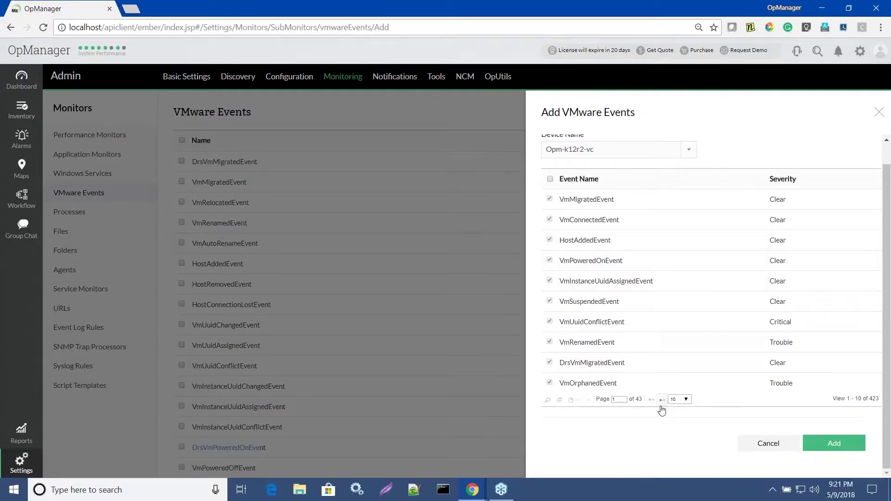
pyautogui.click(684, 402)
pyautogui.click(676, 437)
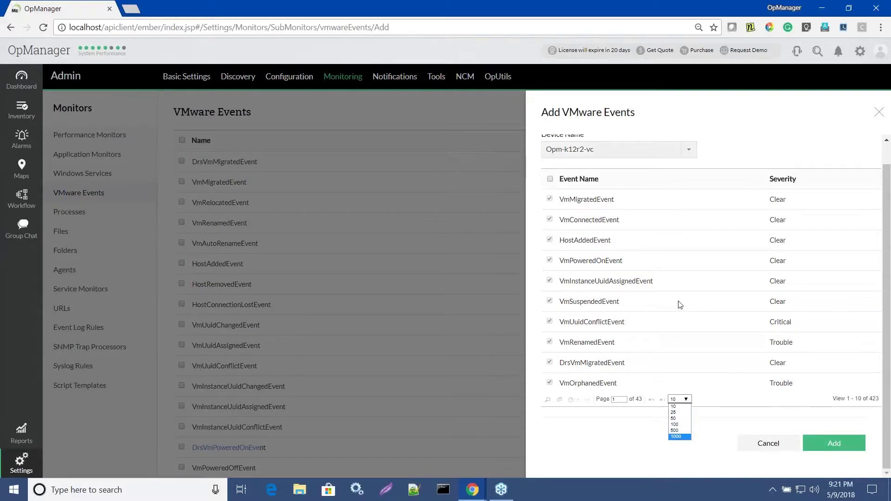
# Browse the events available from the vCenter device and their severities, and close the form without adding any
pyautogui.scroll(-5, 678, 303)
pyautogui.scroll(-5, 648, 303)
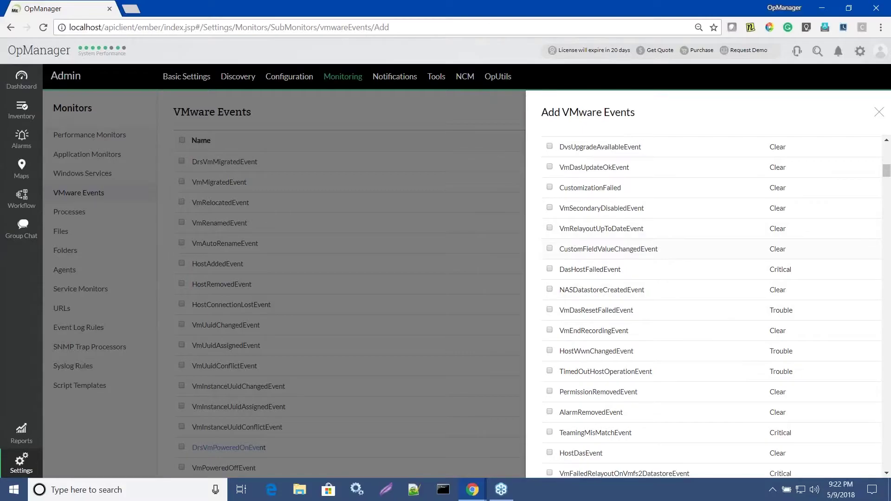
pyautogui.scroll(-3, 574, 310)
pyautogui.scroll(-3, 574, 310)
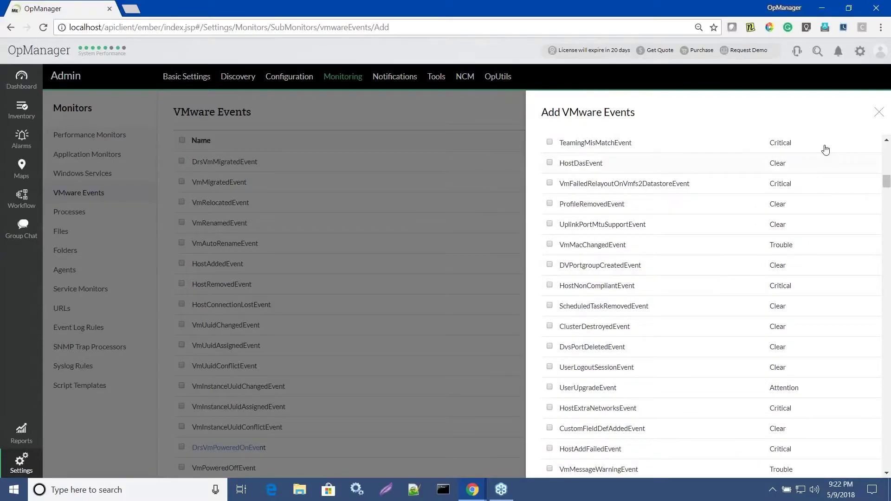
pyautogui.click(878, 114)
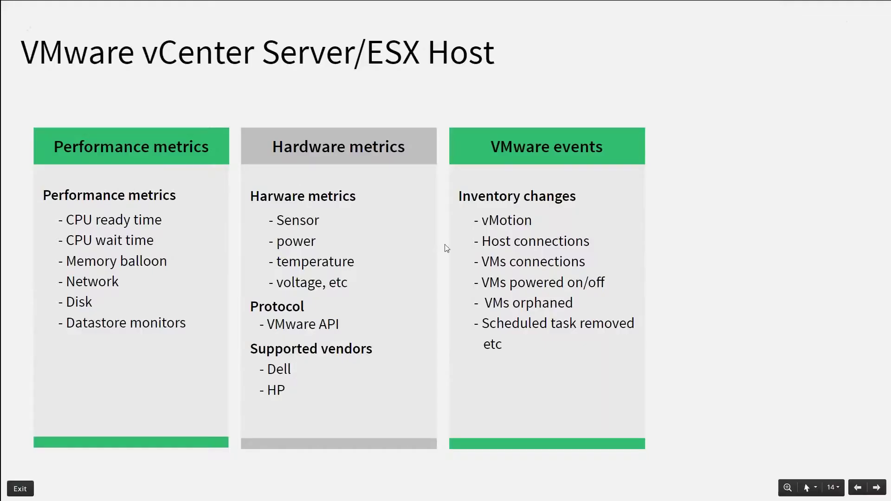
pyautogui.click(686, 220)
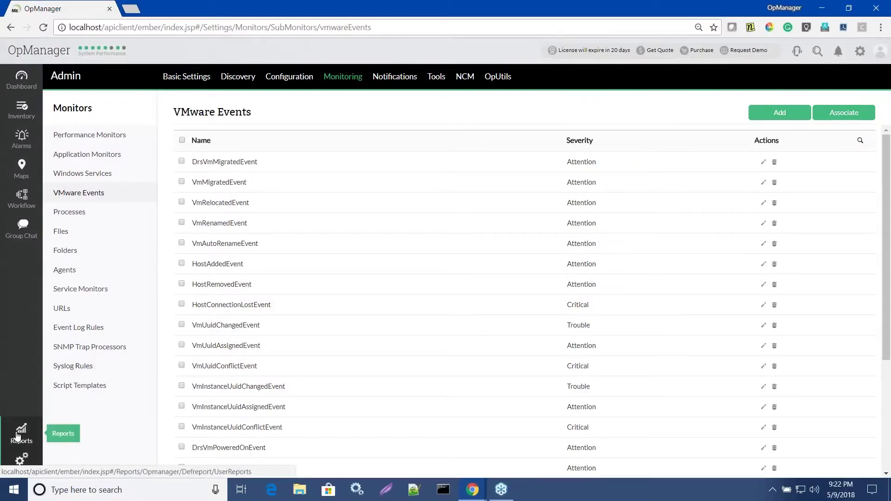
# Open the reports section and show the available Virtual Servers reports
pyautogui.click(29, 427)
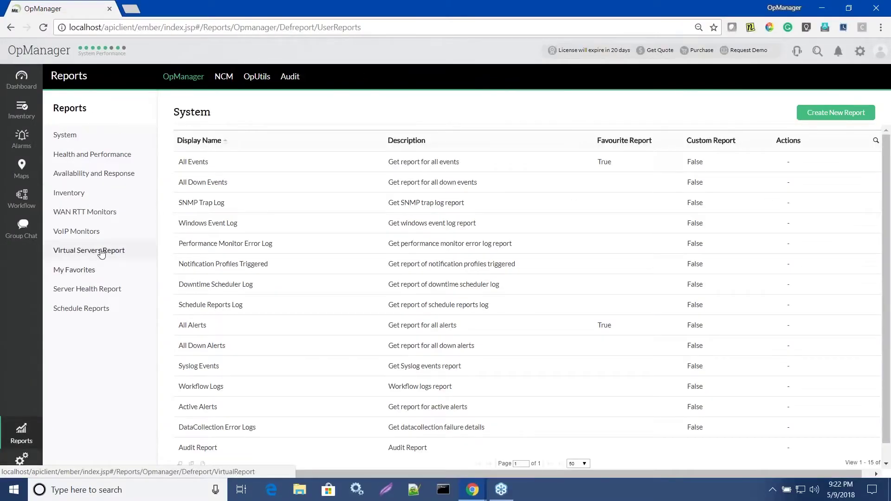
pyautogui.click(101, 251)
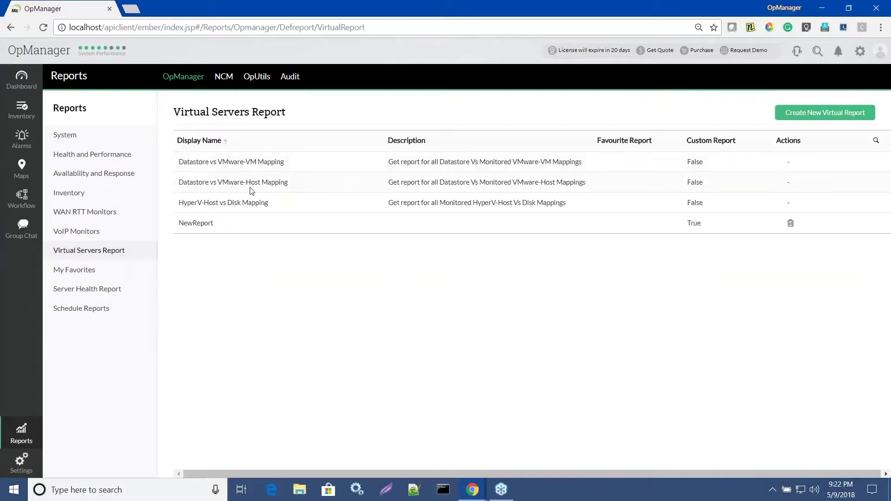
# View the Datastore vs VMware-VM Mapping and Datastore vs VMware-Host Mapping reports, and return to the Virtual Servers report list
pyautogui.click(253, 170)
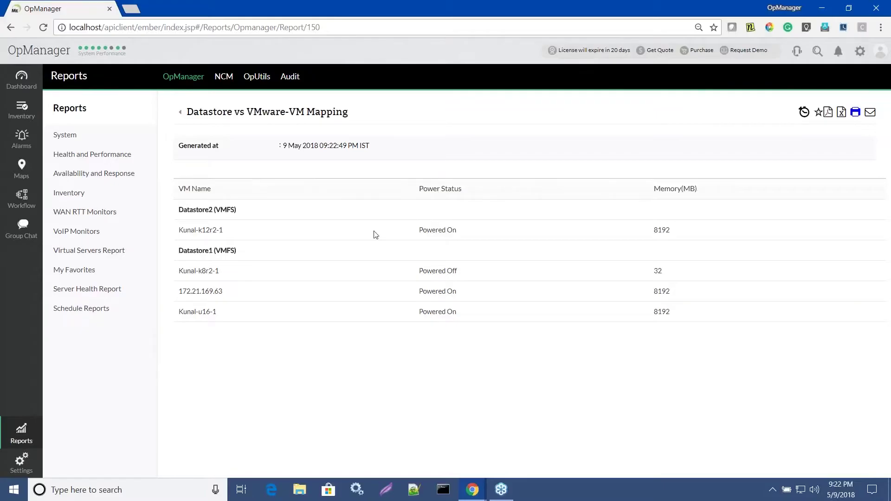
pyautogui.click(180, 112)
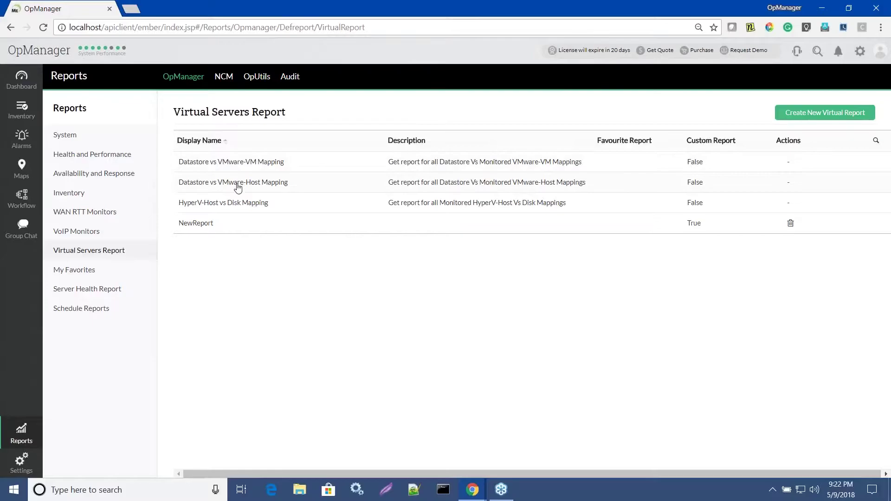
pyautogui.click(236, 182)
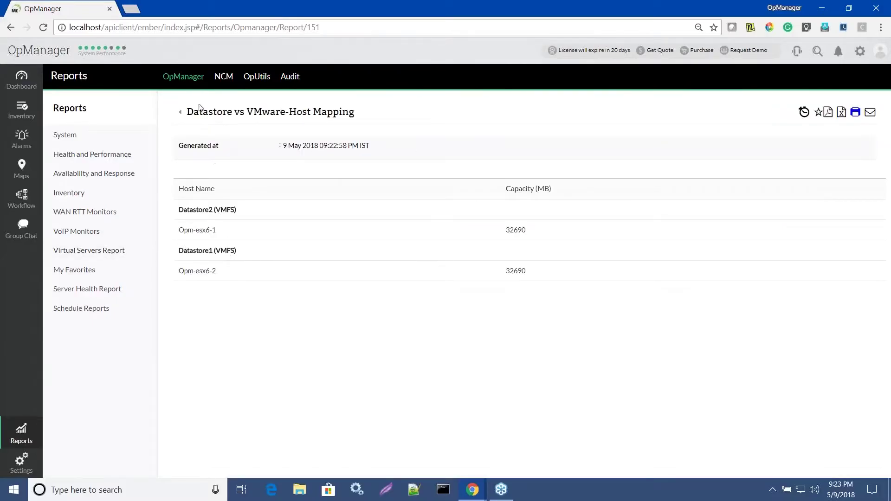
pyautogui.click(180, 112)
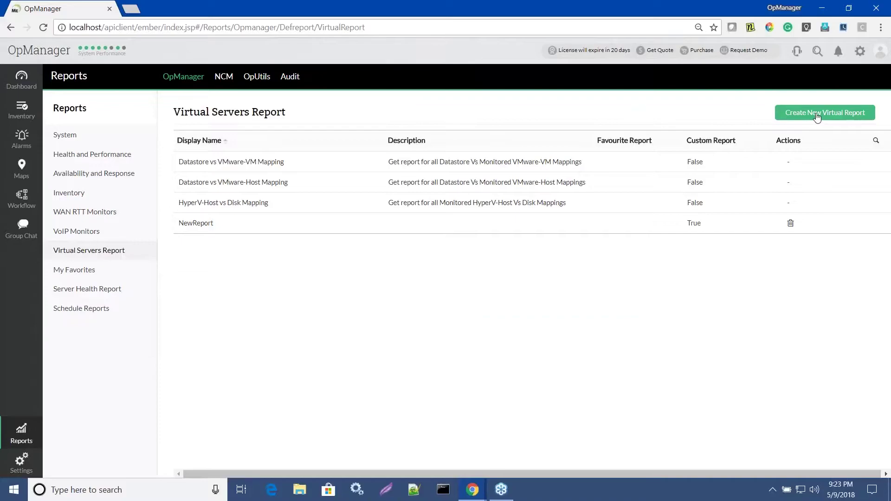
# Start a new virtual report named Report and proceed to its default options
pyautogui.click(817, 116)
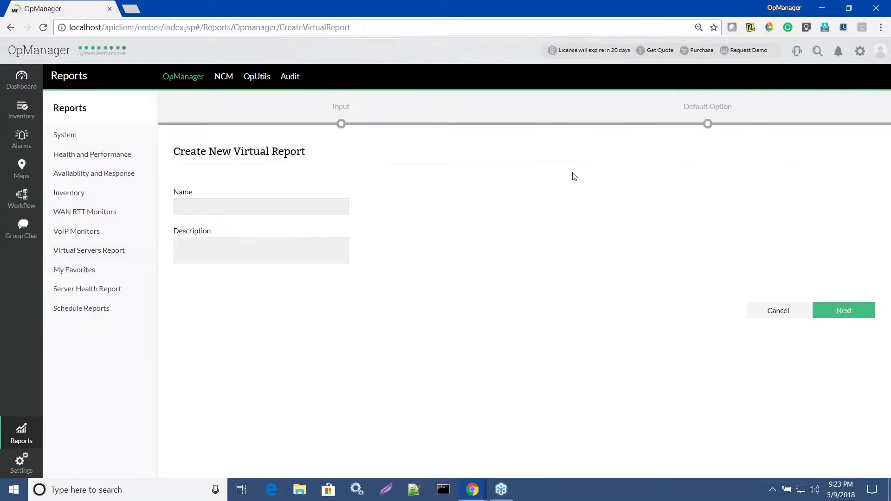
pyautogui.click(290, 213)
pyautogui.write('Report')
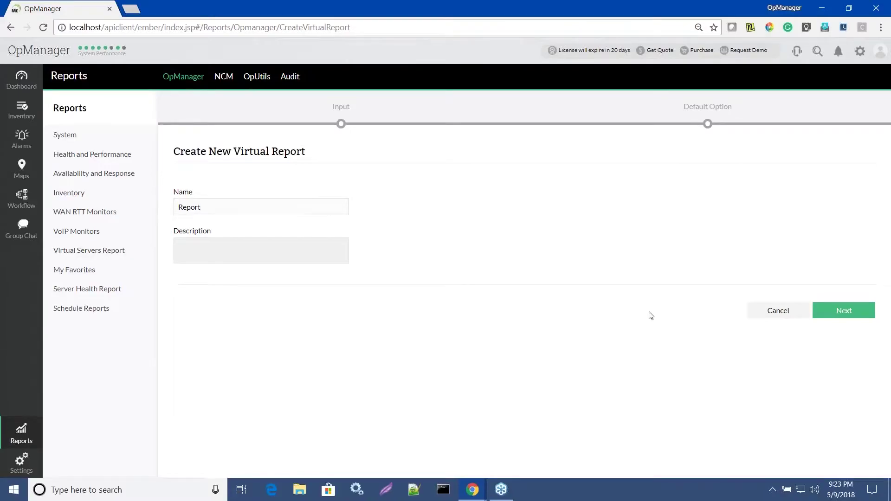
pyautogui.click(831, 311)
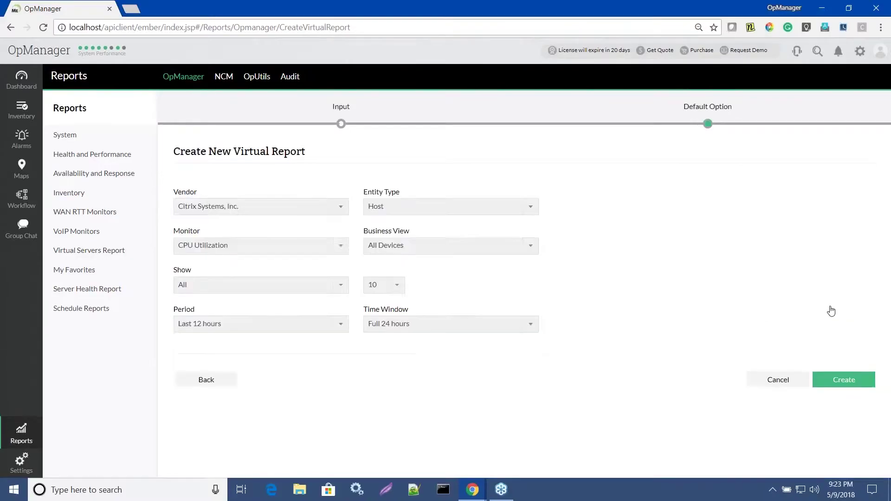
# Set the report's vendor to Vmware, the entity type to Virtual Machine and the monitor to Balloon Memory
pyautogui.click(279, 206)
pyautogui.click(209, 253)
pyautogui.click(378, 207)
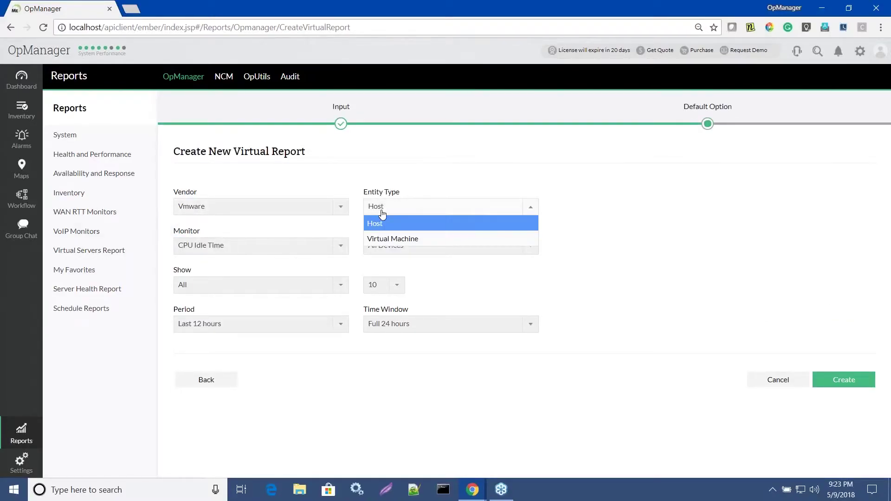
pyautogui.click(390, 239)
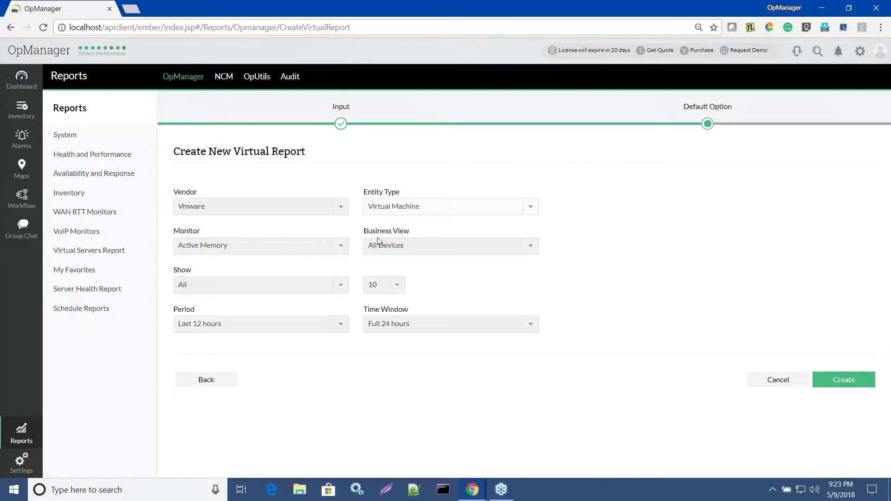
pyautogui.click(245, 253)
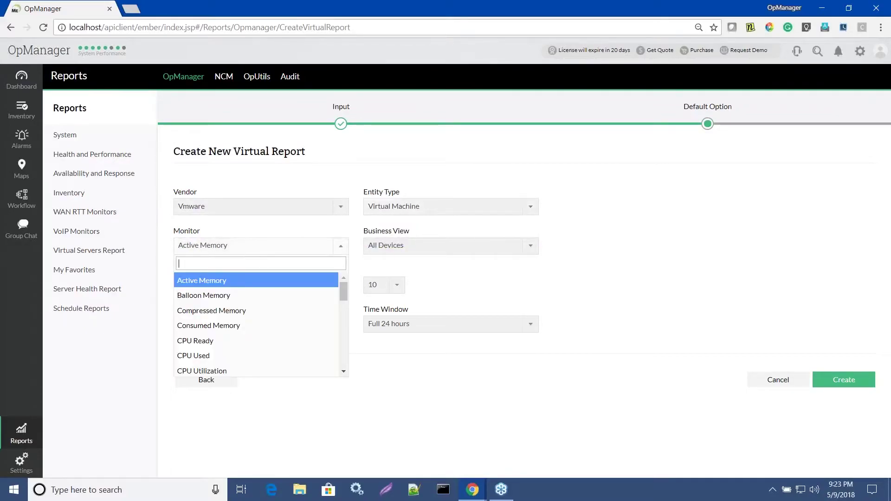
pyautogui.scroll(-4, 241, 319)
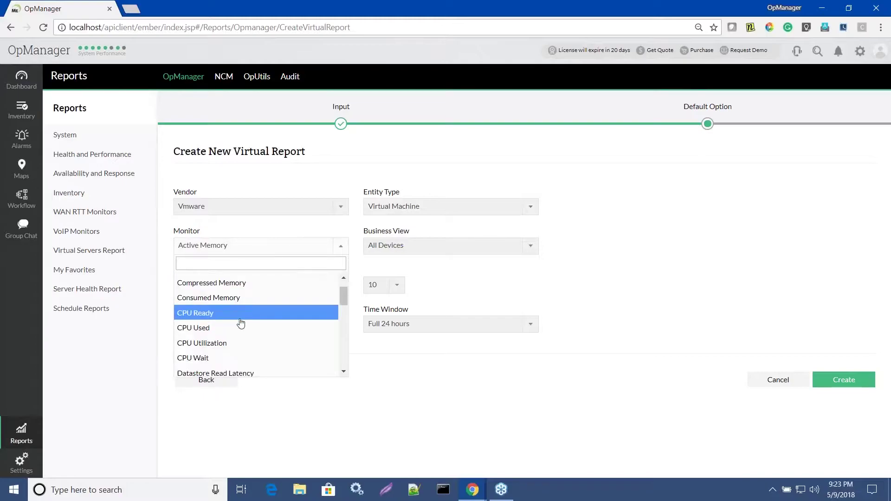
pyautogui.scroll(2, 234, 324)
pyautogui.scroll(2, 232, 300)
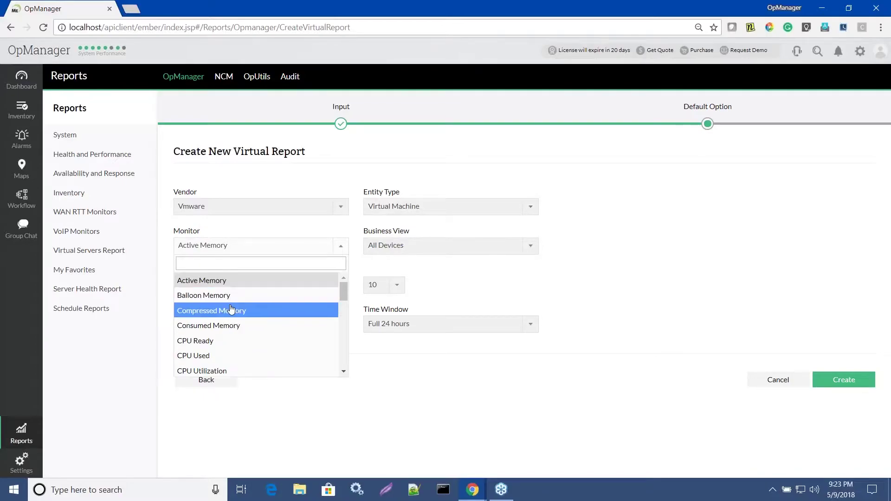
pyautogui.click(232, 298)
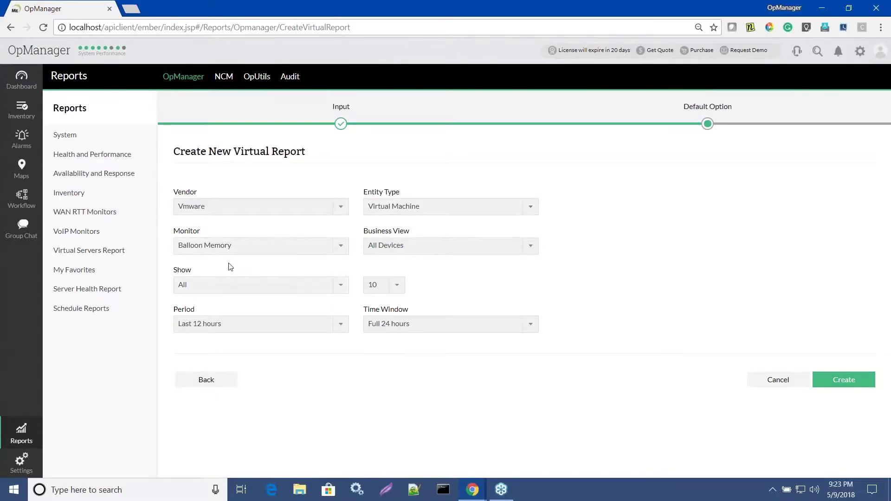
# Choose the report's monitor again along with its business view, and create the report
pyautogui.click(230, 251)
pyautogui.click(215, 316)
pyautogui.click(395, 246)
pyautogui.click(402, 262)
pyautogui.click(852, 381)
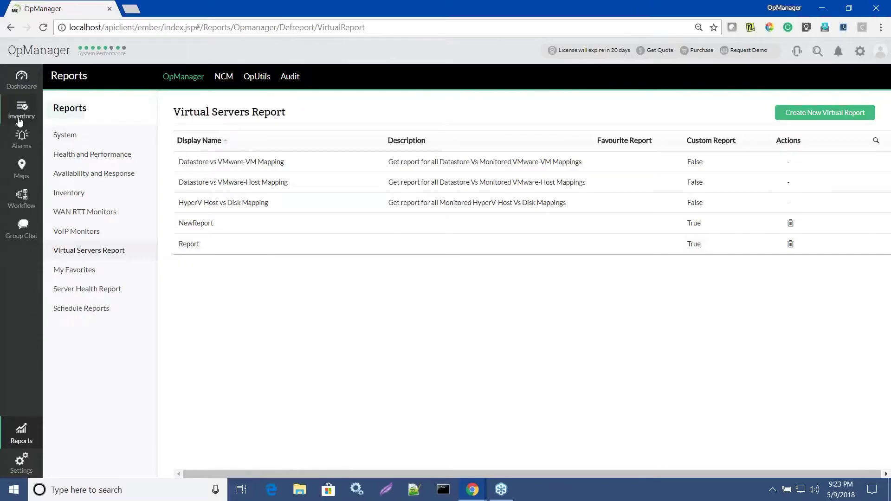
# Open the maps section and show the VMware map of the vCenter device Opm-k12r2-vc
pyautogui.click(21, 169)
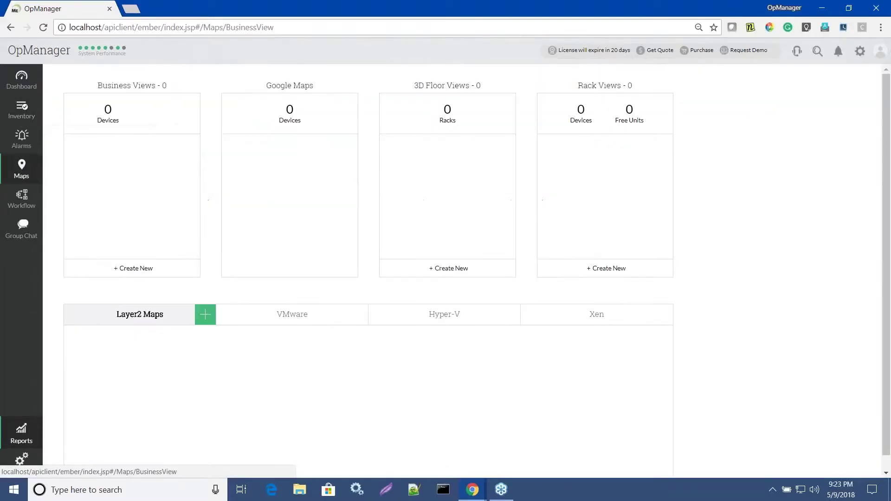
pyautogui.click(275, 318)
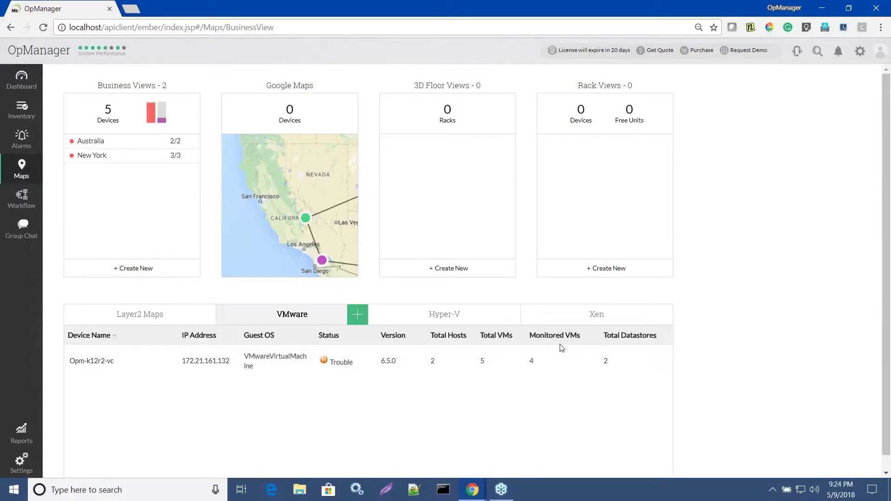
pyautogui.click(88, 365)
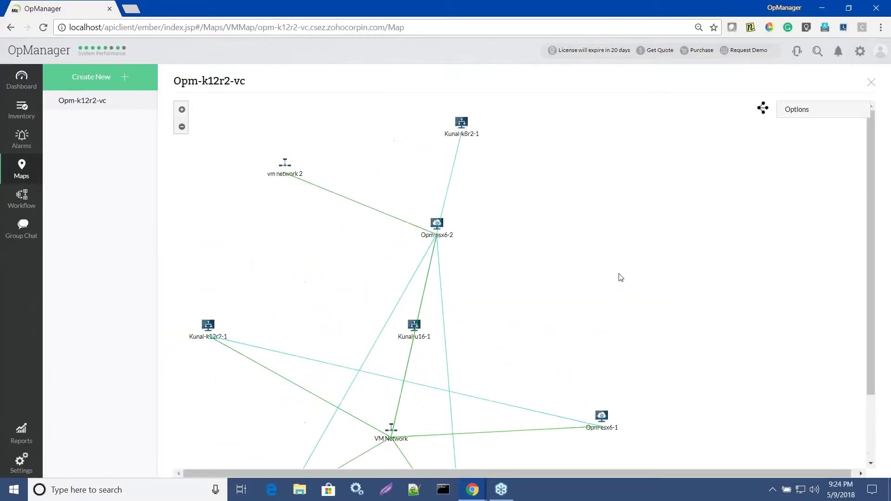
# Add the Host to Datastore and VM to Datastore relationships to the Opm-k12r2-vc map and view the updated map
pyautogui.click(822, 117)
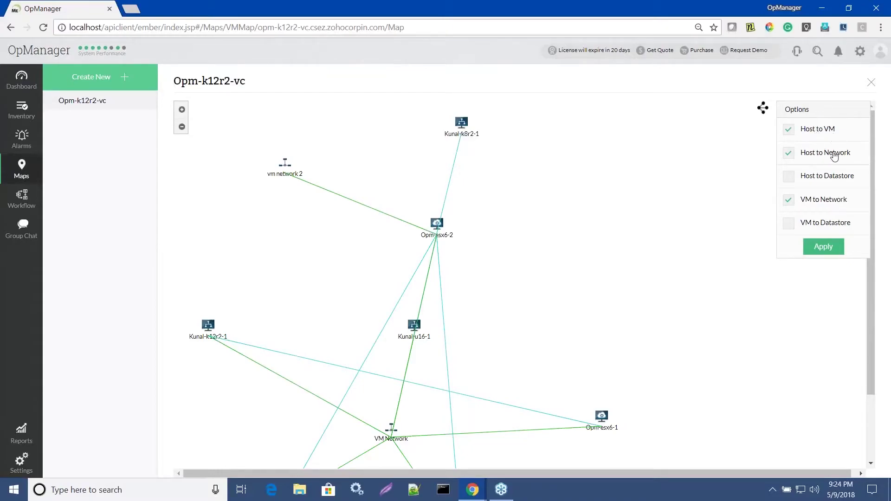
pyautogui.click(789, 179)
pyautogui.click(789, 224)
pyautogui.click(824, 246)
pyautogui.moveTo(820, 114)
pyautogui.click(823, 248)
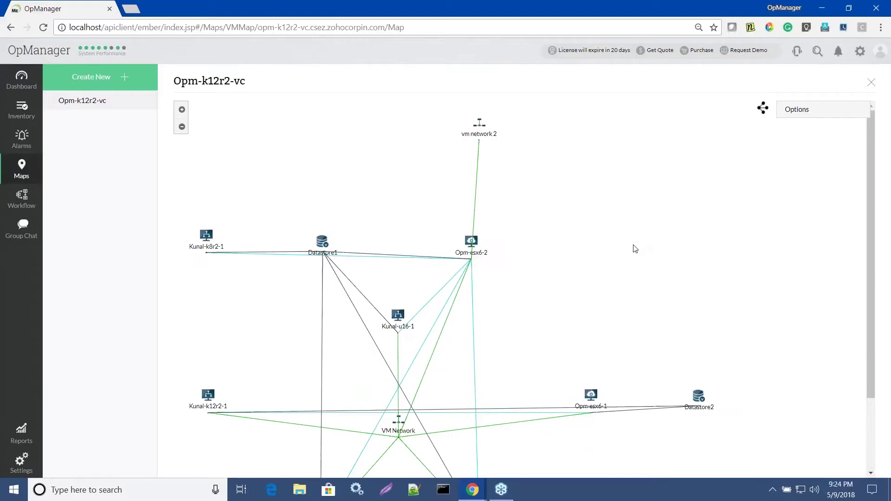
pyautogui.scroll(-2, 636, 249)
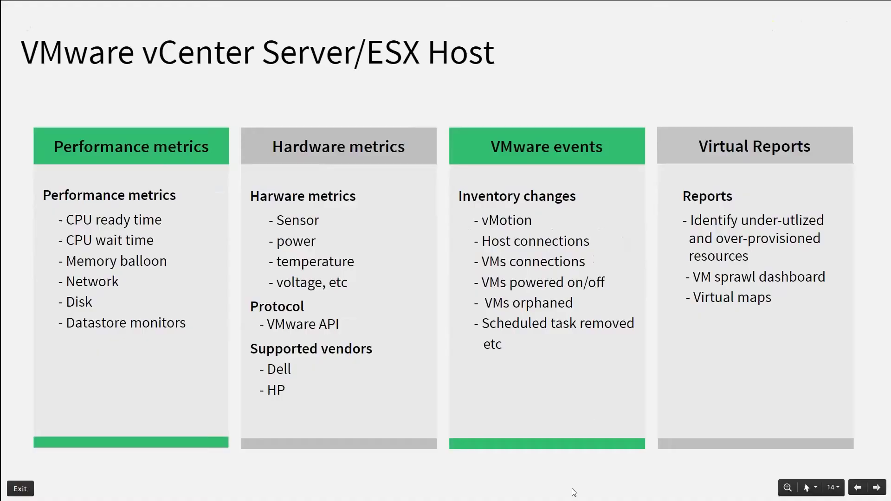
pyautogui.press('Right')
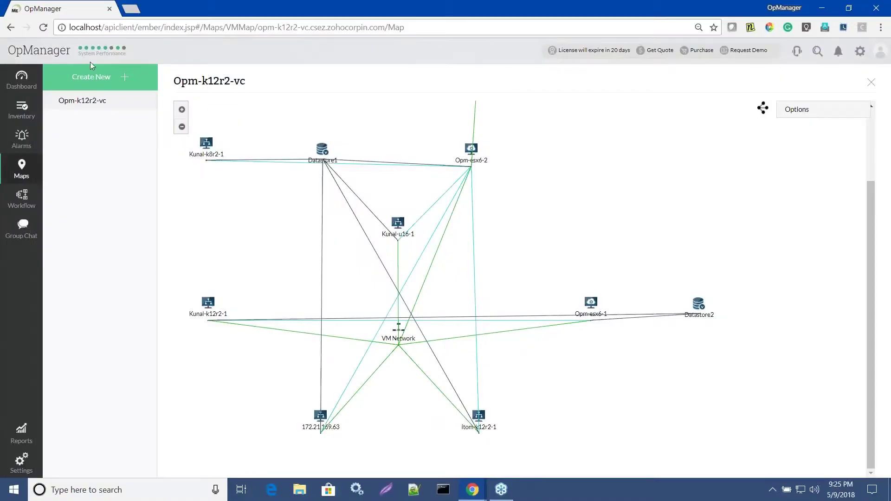
# Open the Application Monitors in the monitoring settings and review the available MSSQL monitors
pyautogui.click(22, 469)
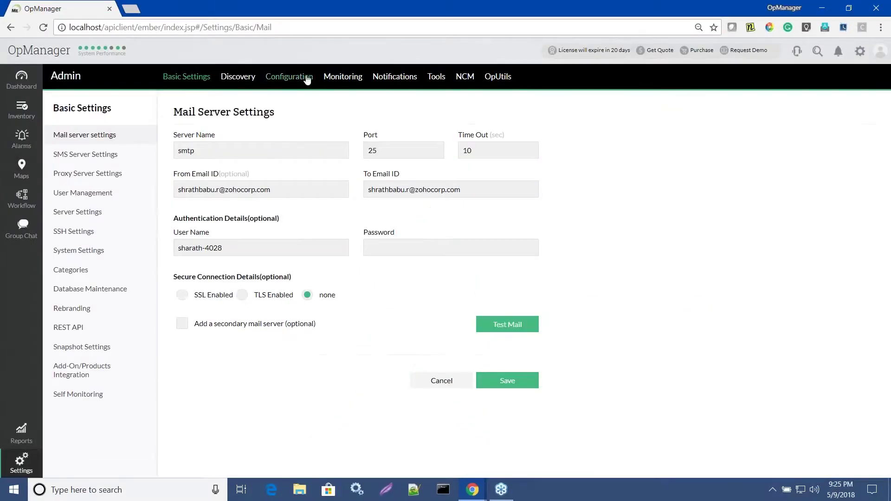
pyautogui.click(327, 87)
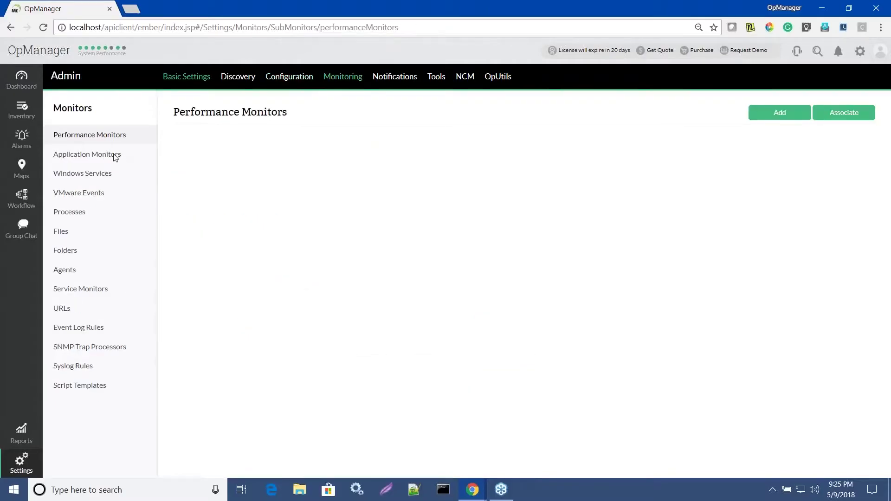
pyautogui.click(115, 157)
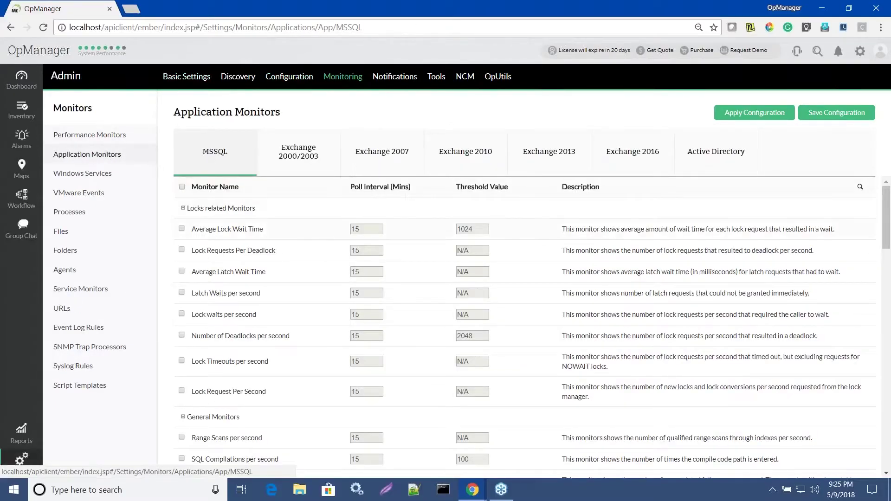
pyautogui.scroll(-15, 359, 394)
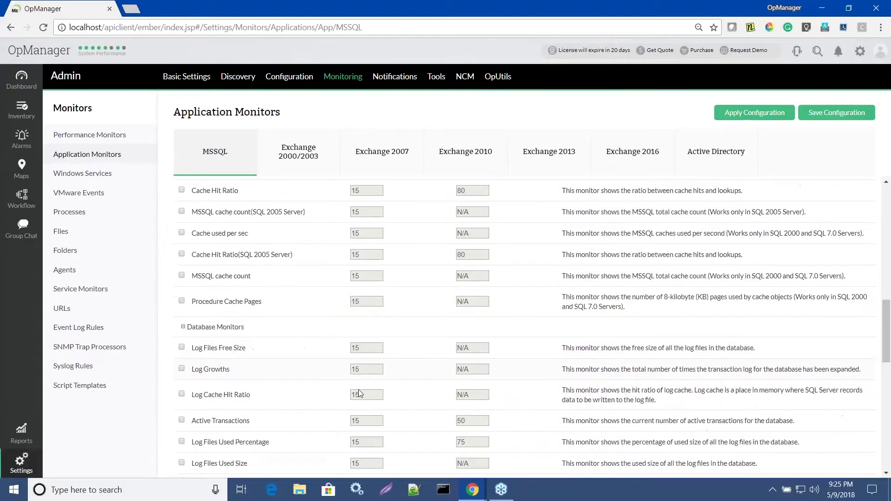
pyautogui.scroll(-10, 359, 394)
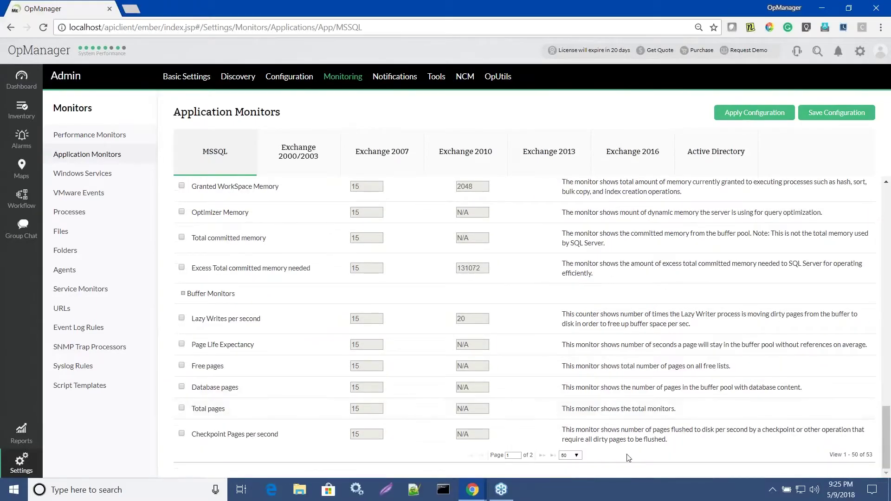
pyautogui.scroll(8, 387, 325)
pyautogui.scroll(10, 388, 325)
# Look through the Exchange 2000/2003, 2007, 2010 and 2013 monitors and examine the Active Directory monitors
pyautogui.click(296, 166)
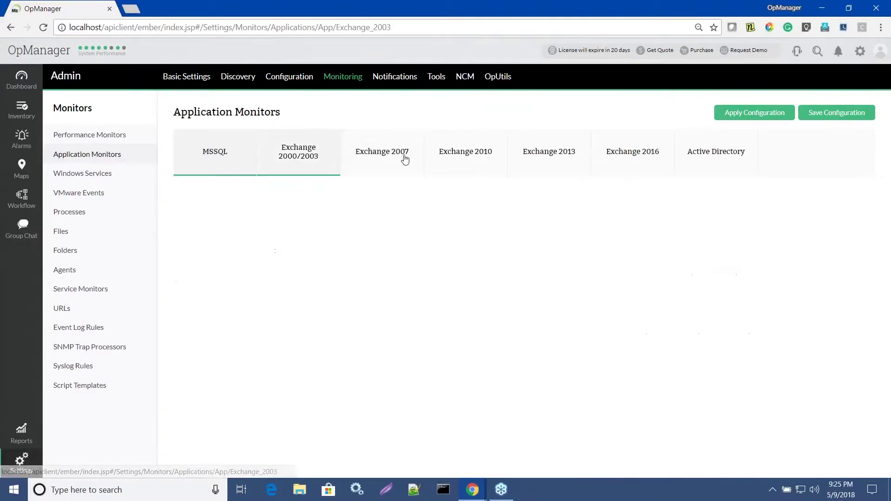
pyautogui.click(402, 158)
pyautogui.click(485, 155)
pyautogui.click(539, 156)
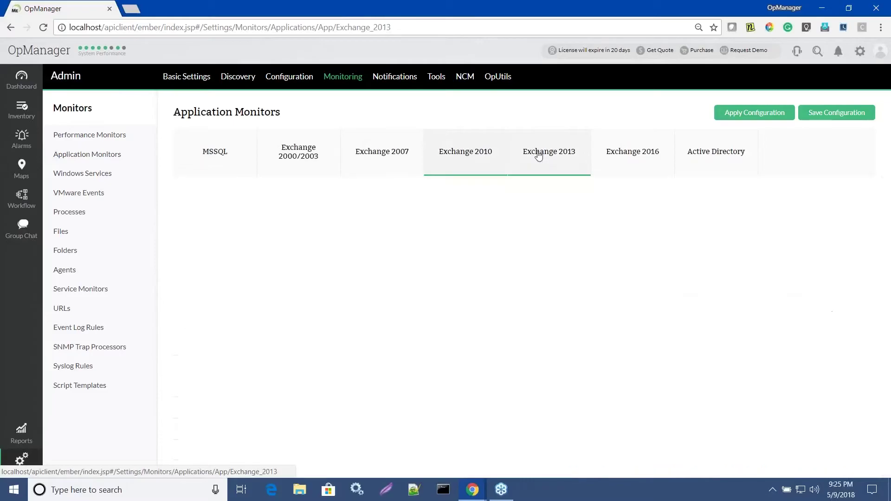
pyautogui.click(741, 157)
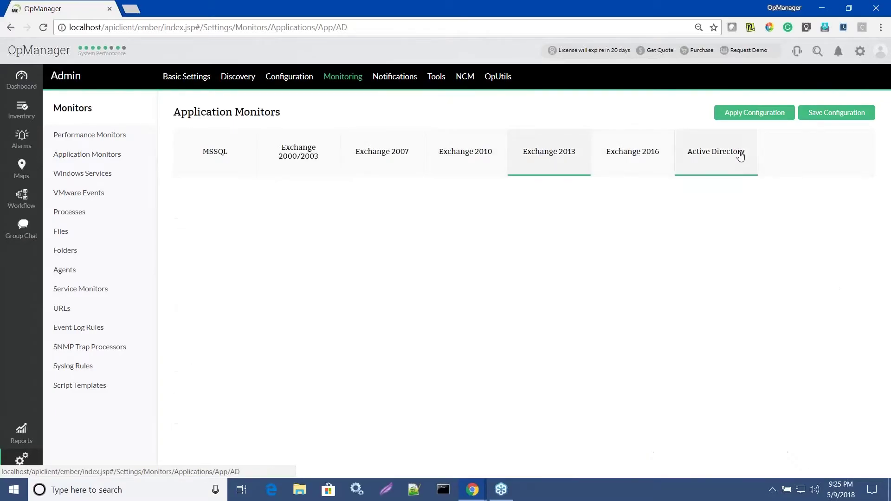
pyautogui.scroll(-3, 445, 290)
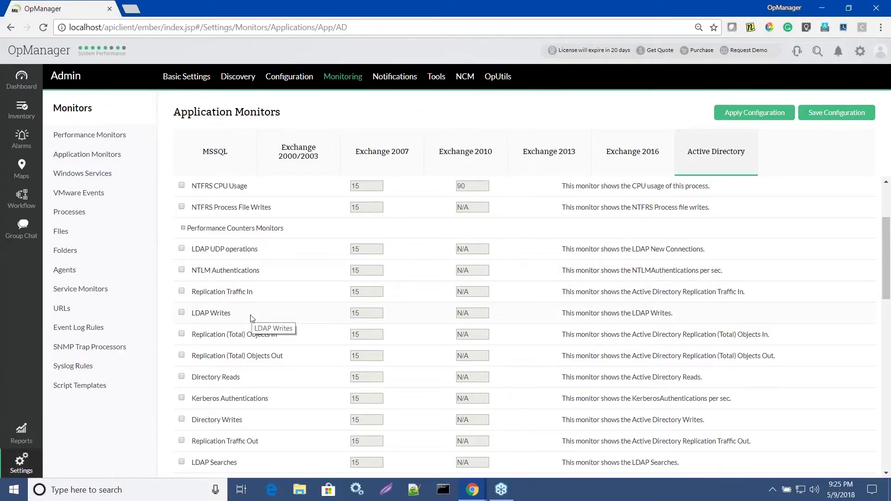
pyautogui.scroll(1, 342, 288)
pyautogui.scroll(3, 343, 289)
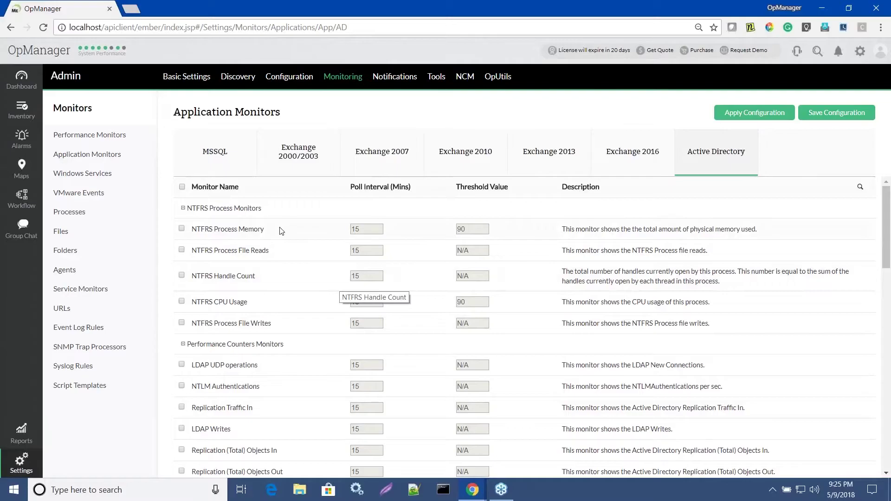
# Enable the MSSQL monitor Average Lock Wait Time with a threshold value of 2048 and a poll interval of 10 minutes
pyautogui.click(215, 168)
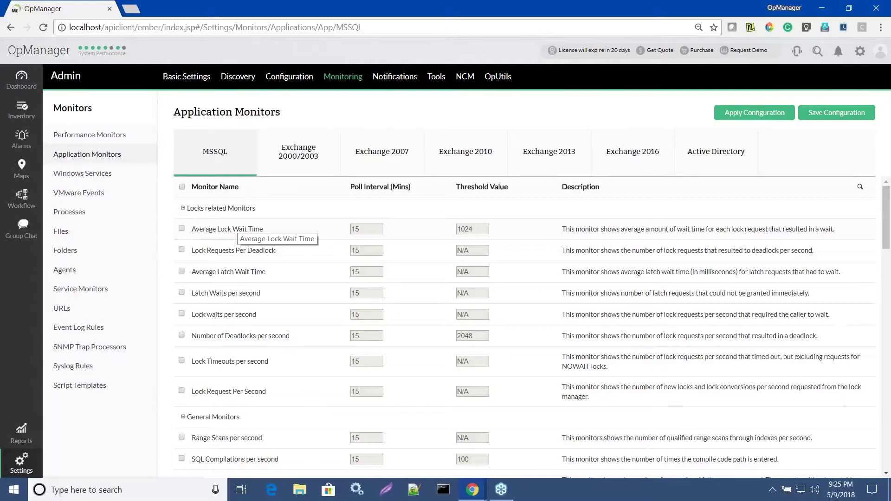
pyautogui.click(182, 229)
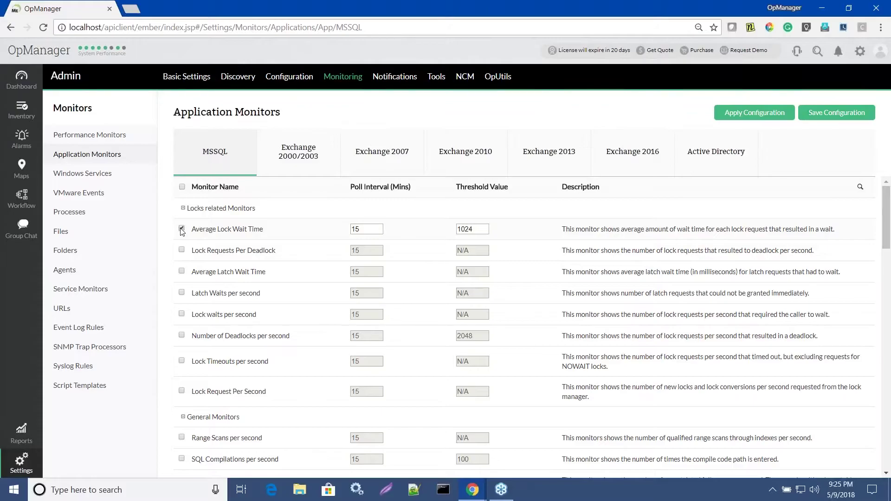
pyautogui.press('BackSpace')
pyautogui.press('BackSpace')
pyautogui.press('BackSpace')
pyautogui.press('BackSpace')
pyautogui.write('2048')
pyautogui.click(359, 229)
pyautogui.press('BackSpace')
pyautogui.write('0')
# Select one of the available MSSQL devices for applying the monitor configuration, and cancel without saving
pyautogui.click(743, 113)
pyautogui.click(614, 169)
pyautogui.click(708, 167)
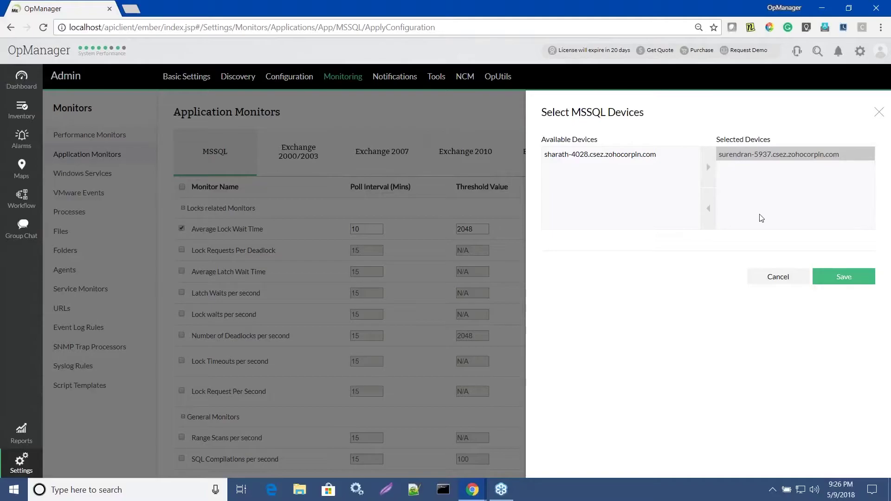
pyautogui.click(778, 277)
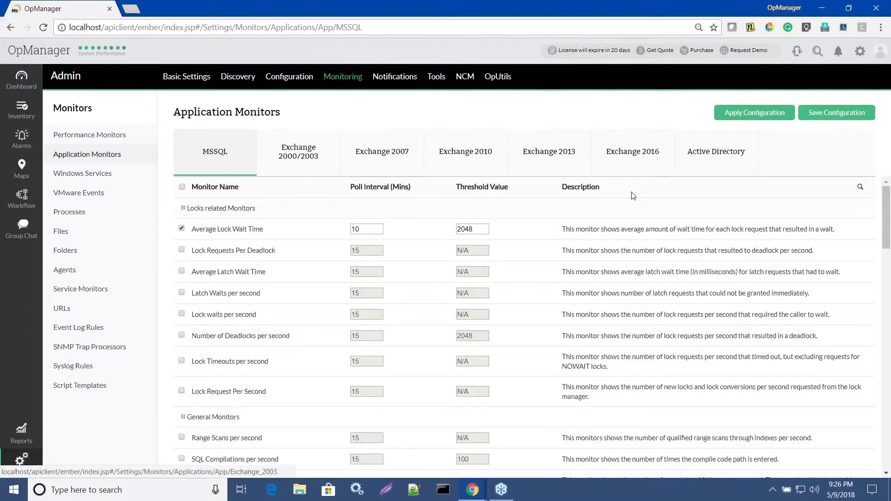
# Save the MSSQL application monitor configuration
pyautogui.click(827, 118)
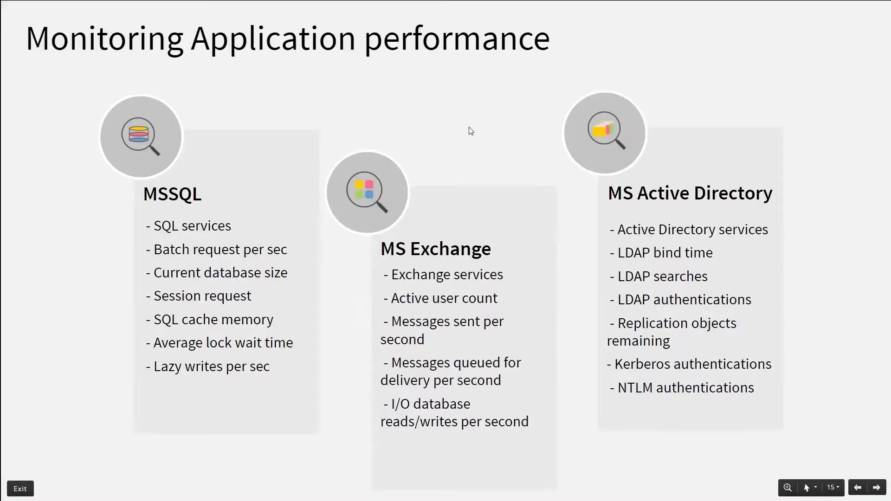
pyautogui.press('Right')
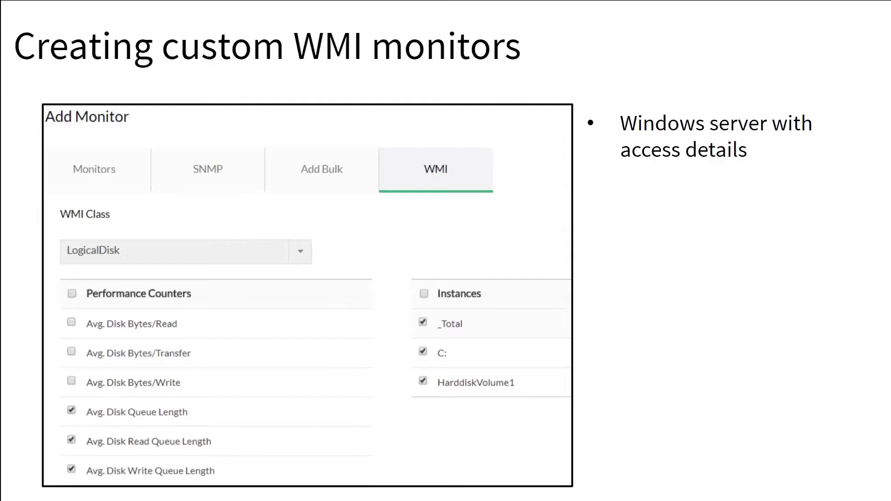
pyautogui.click(704, 230)
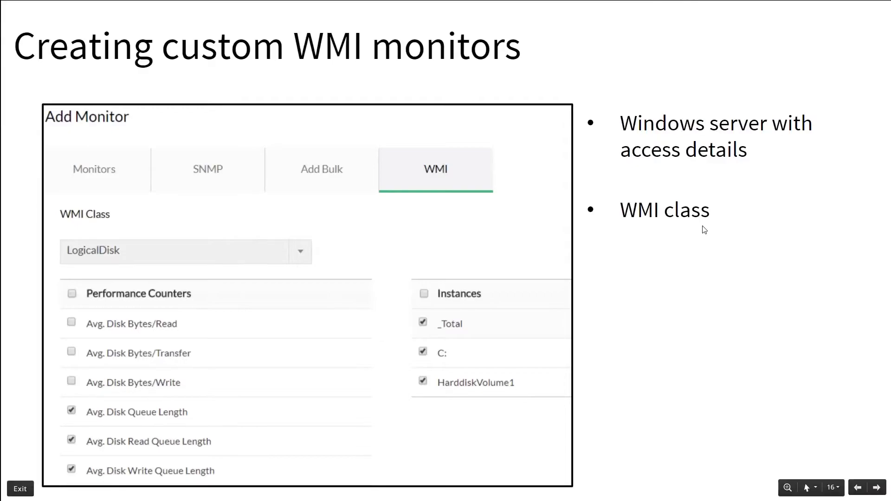
pyautogui.click(663, 247)
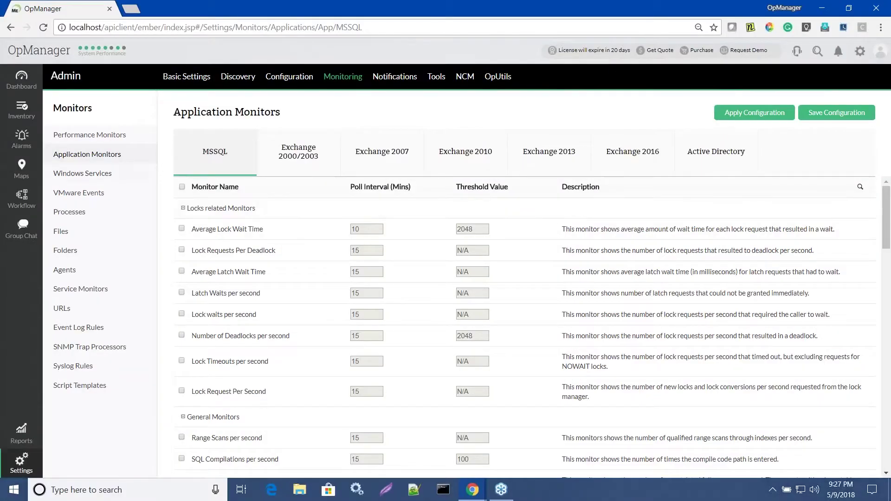
# Open the Windows 10 desktop device from the inventory and start adding a WMI monitor to its performance monitors
pyautogui.click(21, 110)
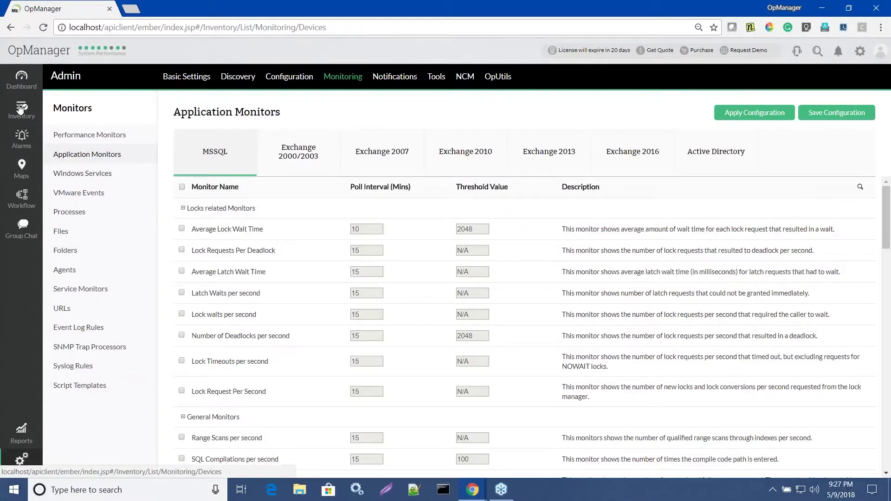
pyautogui.click(284, 334)
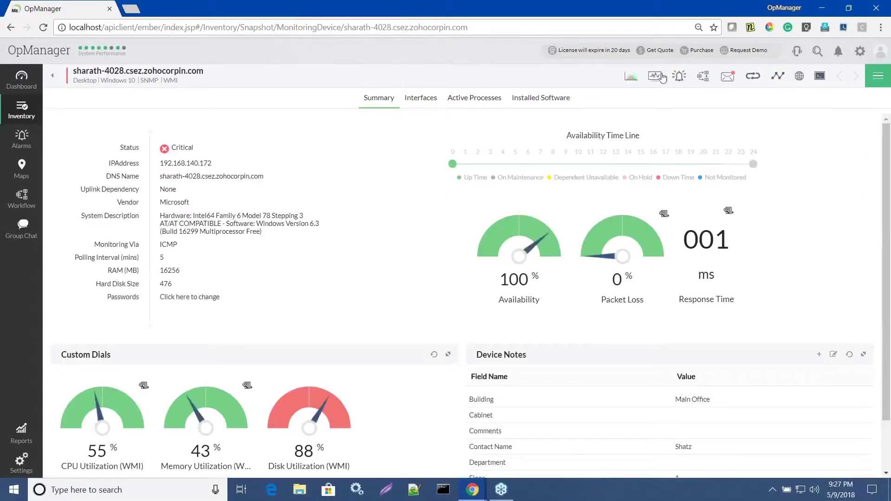
pyautogui.click(776, 76)
pyautogui.click(852, 77)
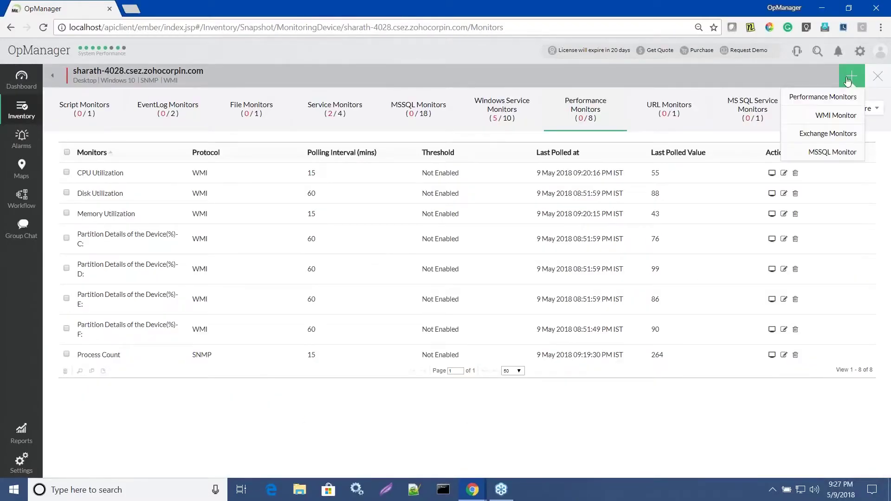
pyautogui.click(841, 117)
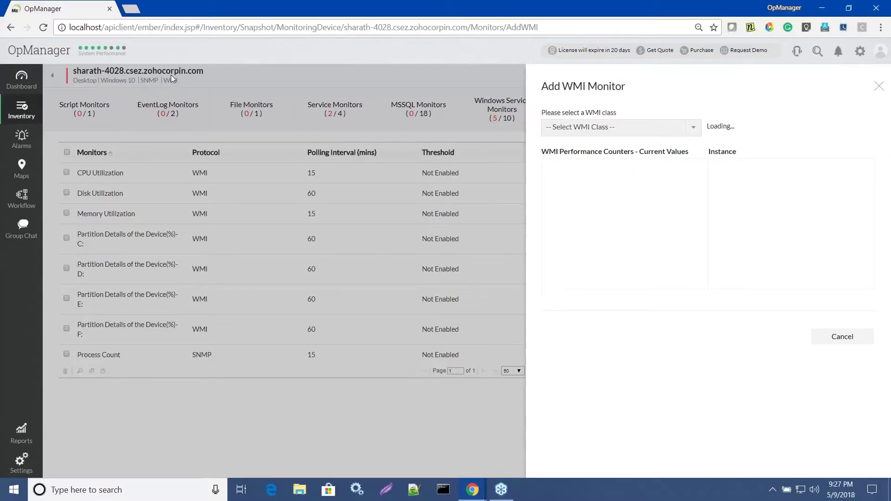
# Choose the Print Queue WMI class and select the performance counters Total Jobs Printed and Total Pages Printed
pyautogui.click(680, 131)
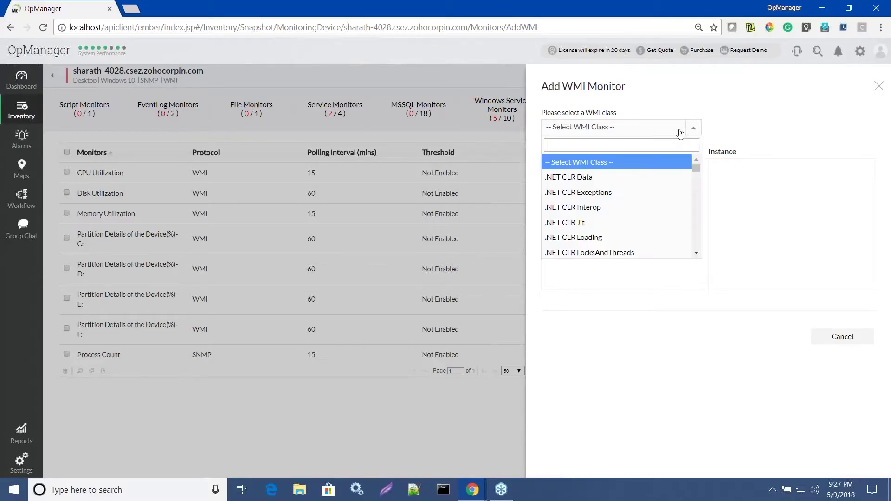
pyautogui.scroll(-2, 664, 181)
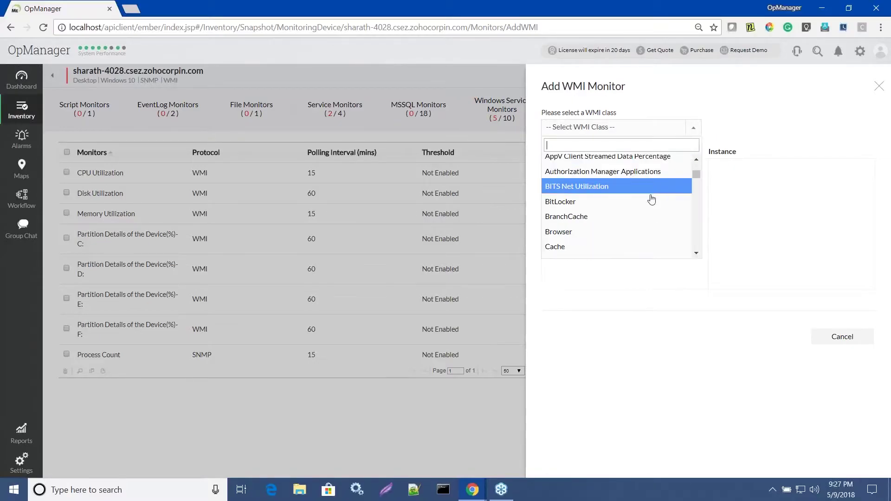
pyautogui.scroll(-1, 652, 200)
pyautogui.scroll(-1, 650, 204)
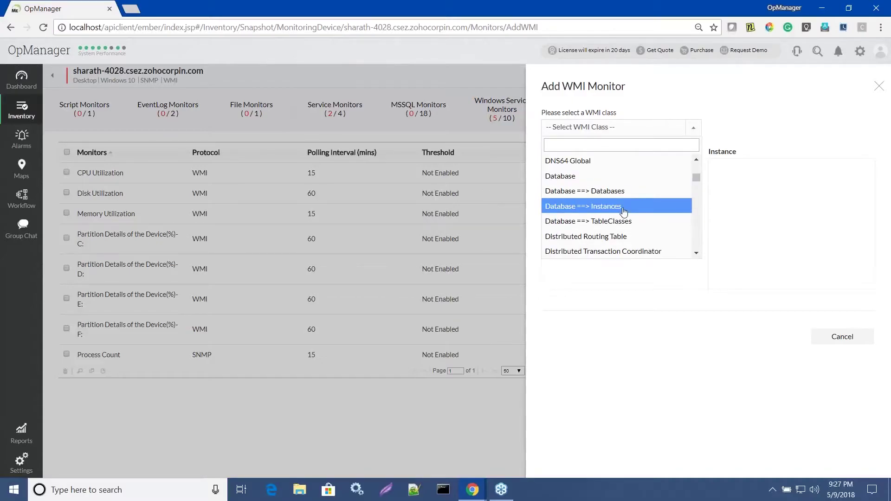
pyautogui.write('print')
pyautogui.press('Return')
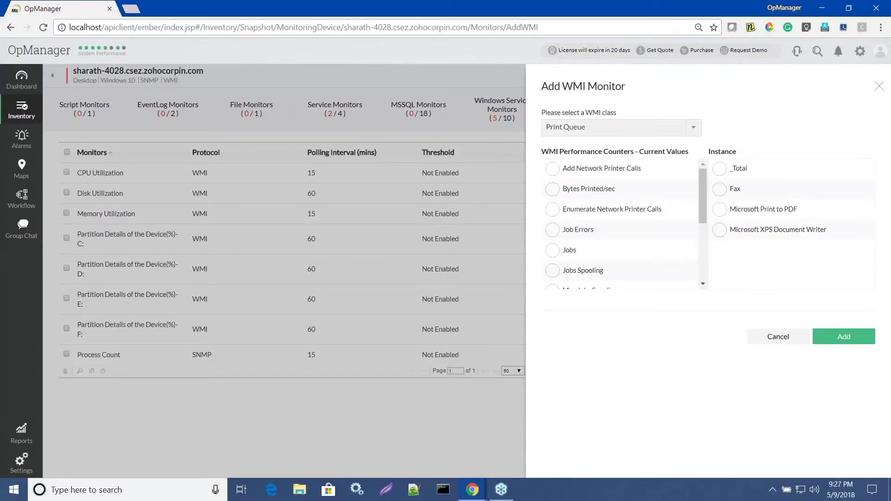
pyautogui.scroll(-3, 608, 211)
pyautogui.scroll(-1, 613, 233)
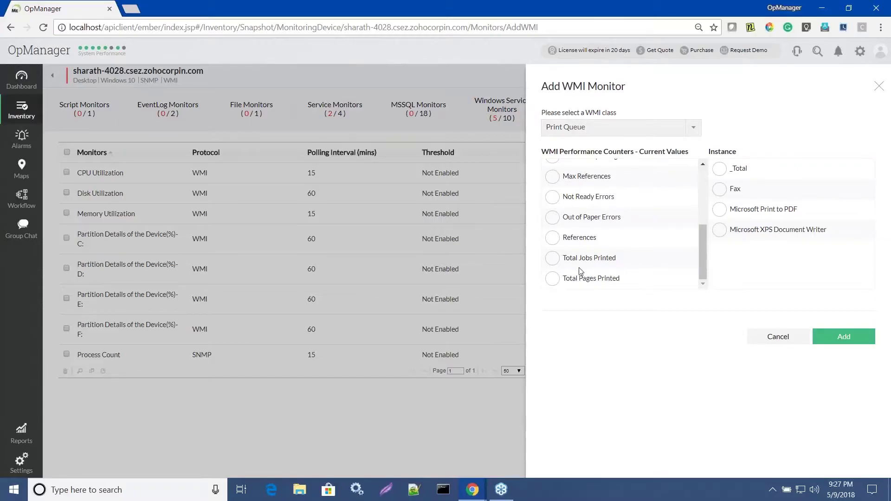
pyautogui.click(553, 261)
pyautogui.click(552, 279)
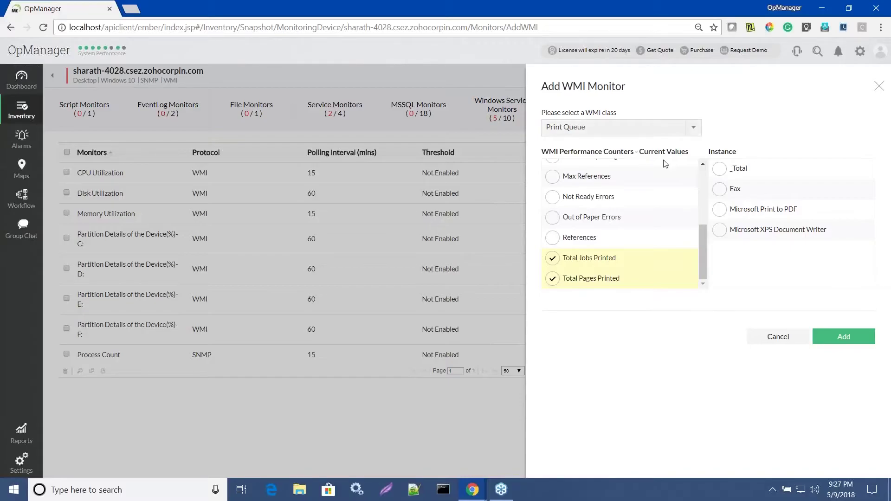
# Try selecting the Fax, Microsoft Print to PDF and Microsoft XPS Document Writer instances, and deselect them again
pyautogui.click(720, 189)
pyautogui.click(720, 209)
pyautogui.click(719, 229)
pyautogui.click(719, 230)
pyautogui.click(720, 210)
pyautogui.click(720, 189)
# Add WMI monitors of the Processor class for the counters % Idle Time and % Privileged Time on the _Total instance
pyautogui.click(622, 127)
pyautogui.write('proces')
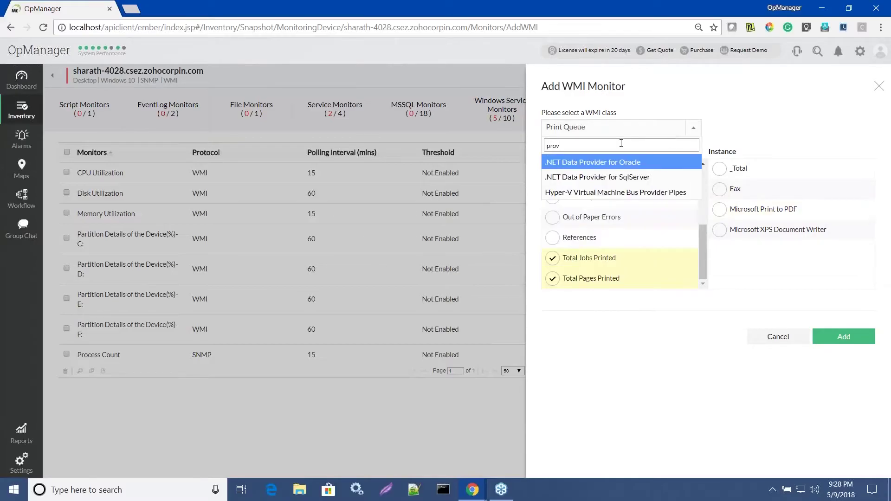
pyautogui.write('sor')
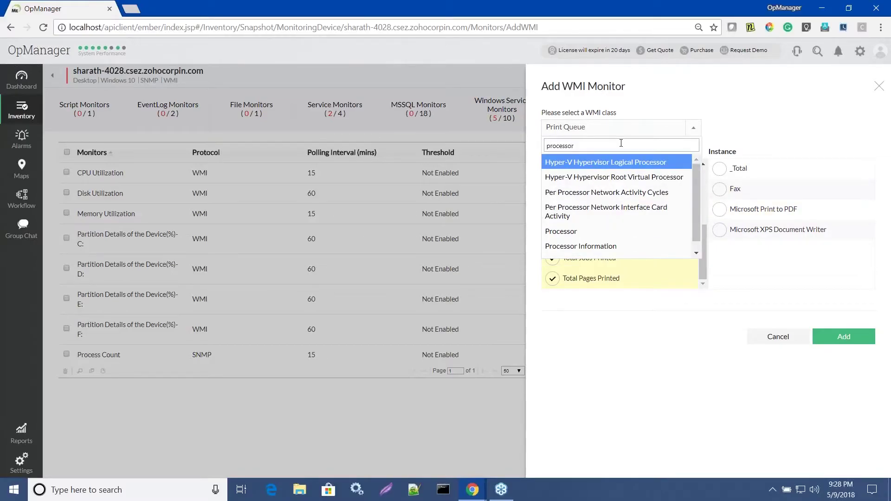
pyautogui.click(617, 231)
pyautogui.scroll(-5, 622, 223)
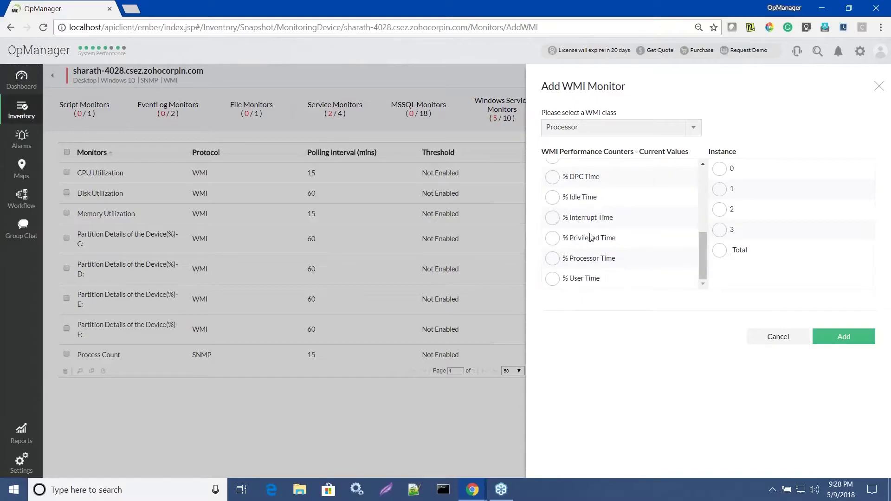
pyautogui.click(551, 238)
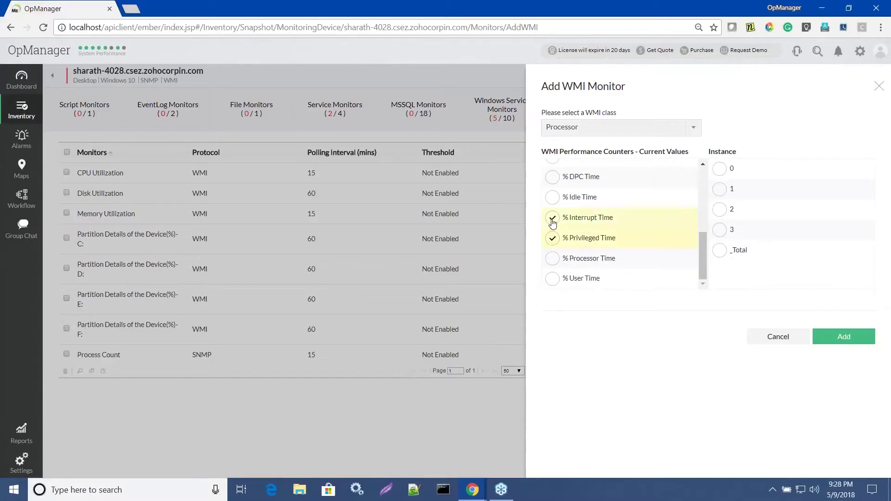
pyautogui.click(553, 199)
pyautogui.click(551, 222)
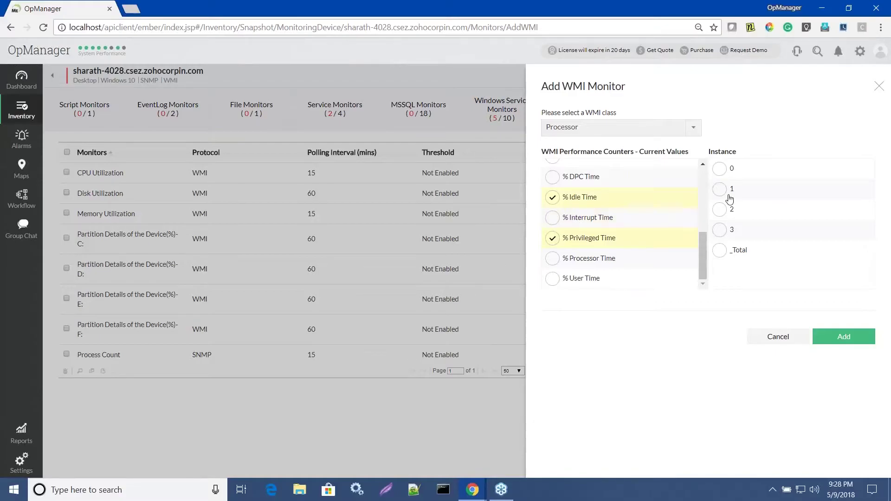
pyautogui.click(720, 250)
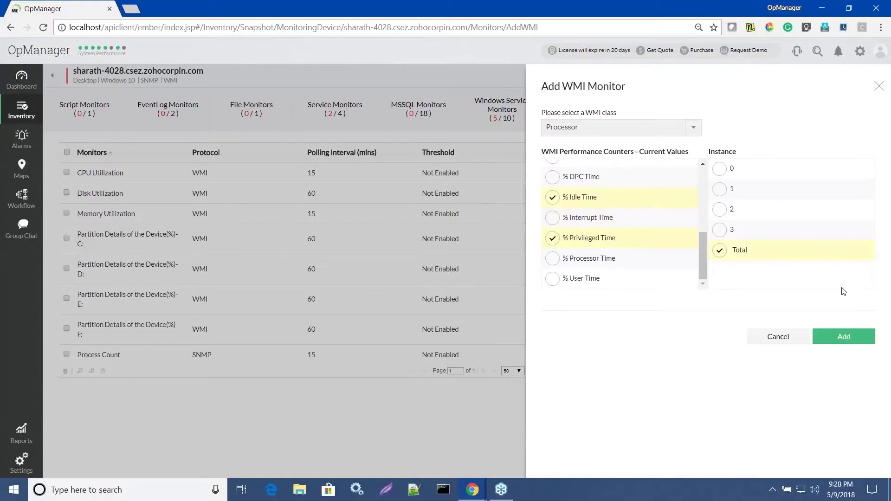
pyautogui.click(842, 338)
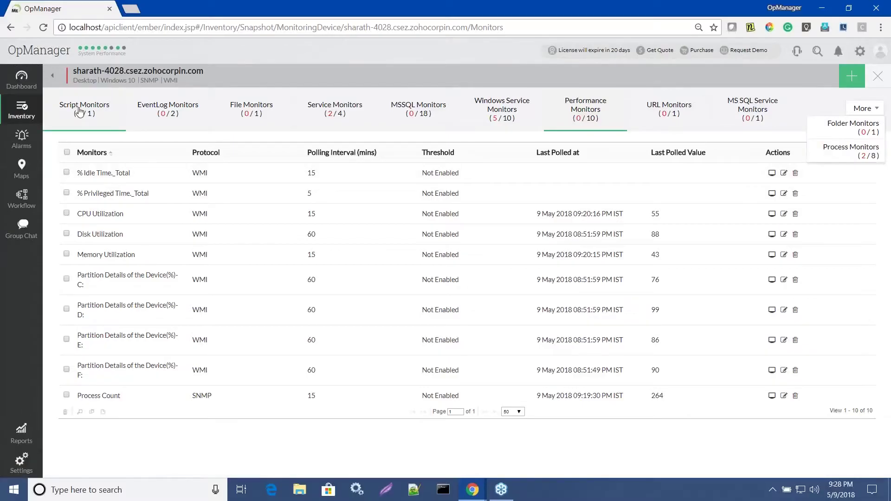
# Open the Windows 10 device template for editing in the configuration settings
pyautogui.click(22, 462)
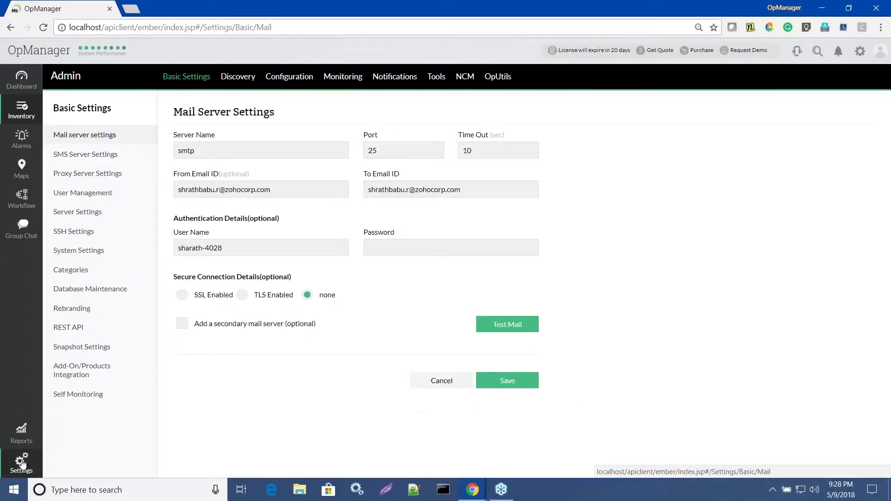
pyautogui.click(282, 79)
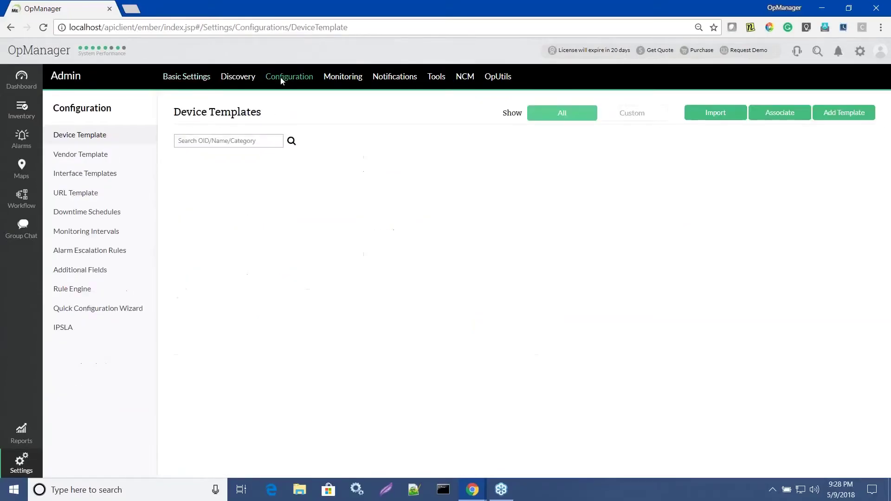
pyautogui.click(199, 214)
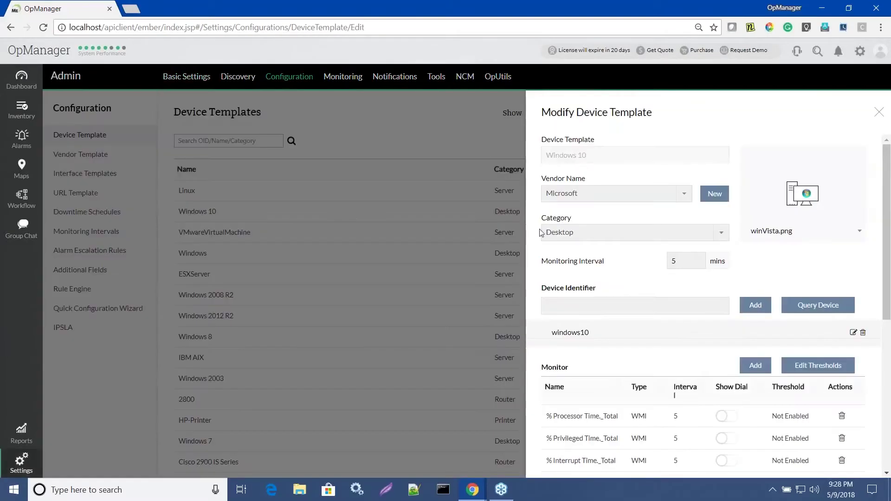
# Set up a new WMI monitor in the template, using the Windows 10 desktop device, the Localhost credentials and a 5-minute monitoring interval
pyautogui.click(755, 369)
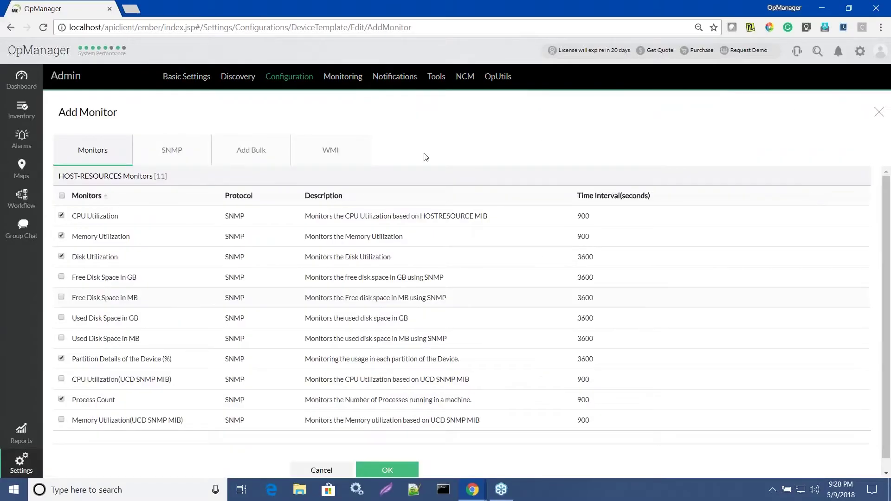
pyautogui.click(330, 151)
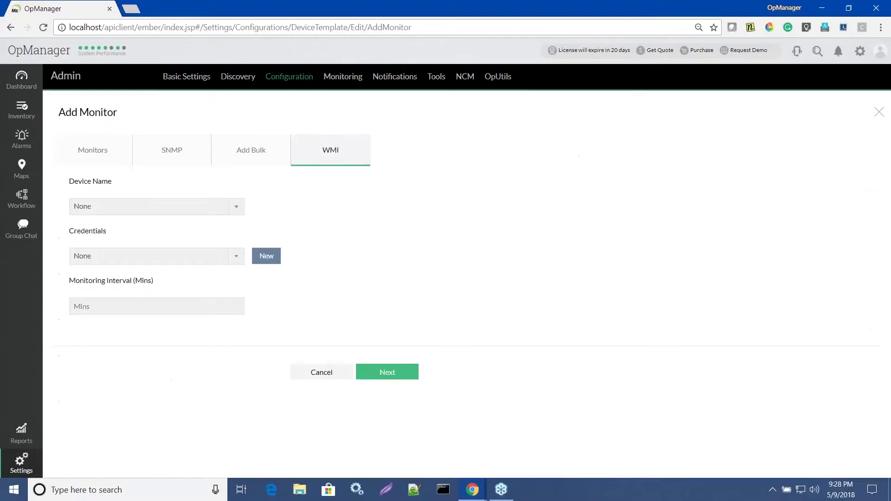
pyautogui.click(158, 208)
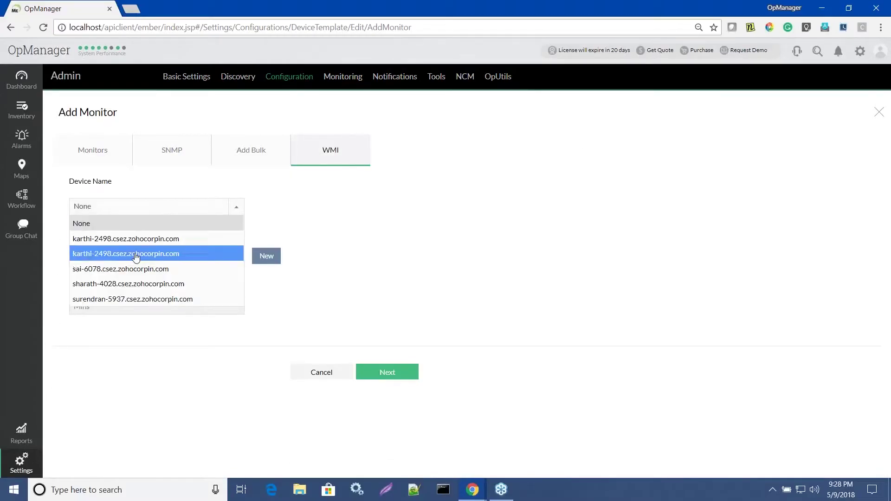
pyautogui.click(120, 285)
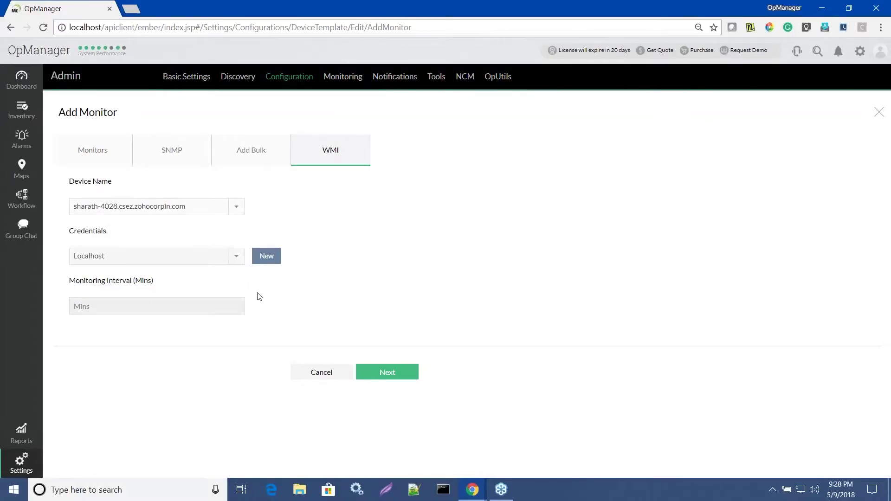
pyautogui.click(175, 306)
pyautogui.write('5')
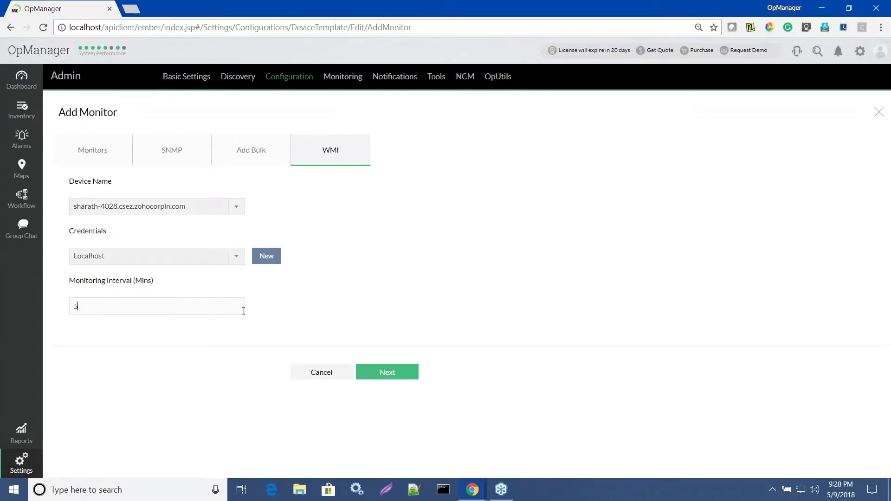
pyautogui.click(386, 370)
# Choose the FileSystem Disk Activity WMI class to view its counters and instances, and close the monitor form without saving
pyautogui.click(160, 206)
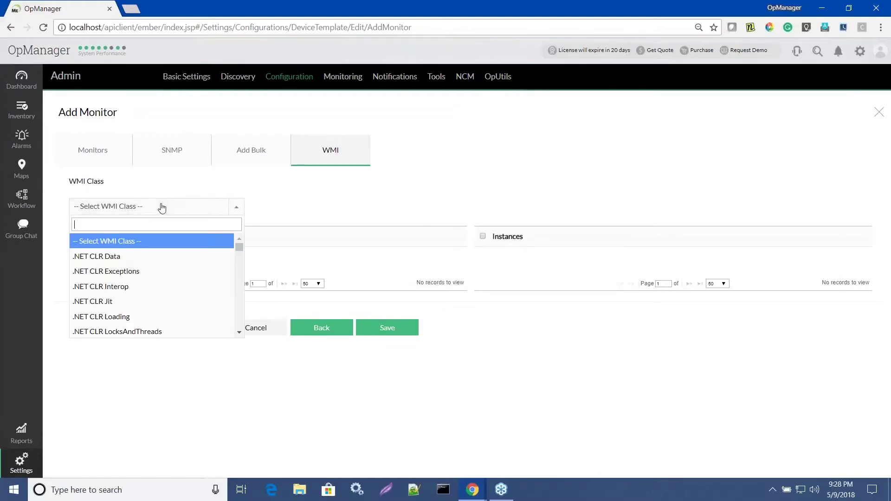
pyautogui.scroll(-10, 140, 292)
pyautogui.click(139, 294)
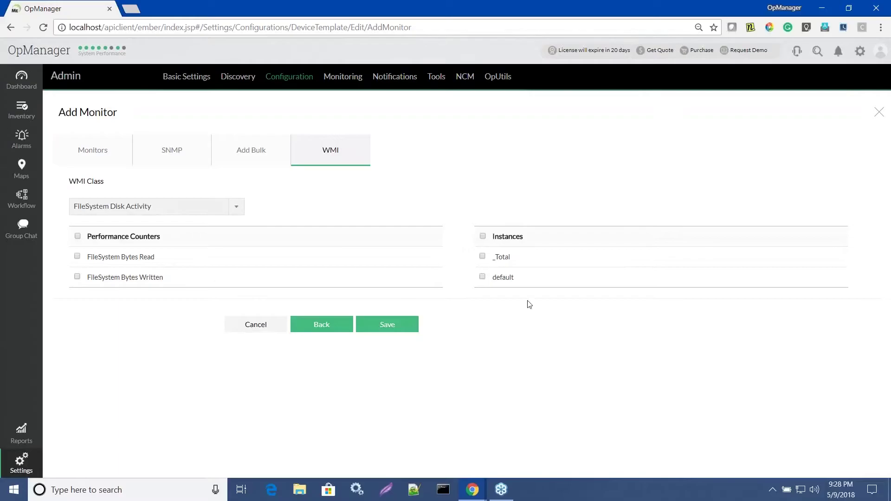
pyautogui.click(879, 112)
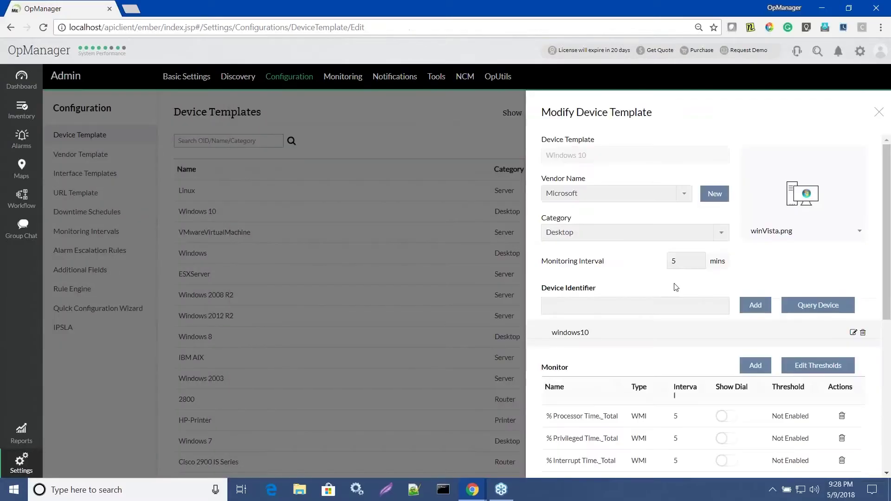
# Show dials for the WMI monitors % Processor Time, % Privileged Time, % Interrupt Time and Partition Details, and save the template for device association
pyautogui.scroll(-3, 603, 362)
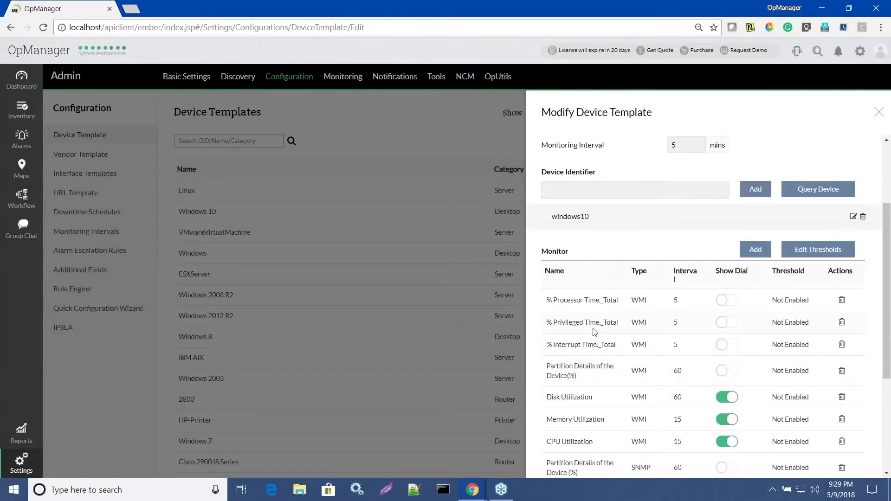
pyautogui.click(718, 301)
pyautogui.click(724, 322)
pyautogui.click(722, 345)
pyautogui.click(723, 371)
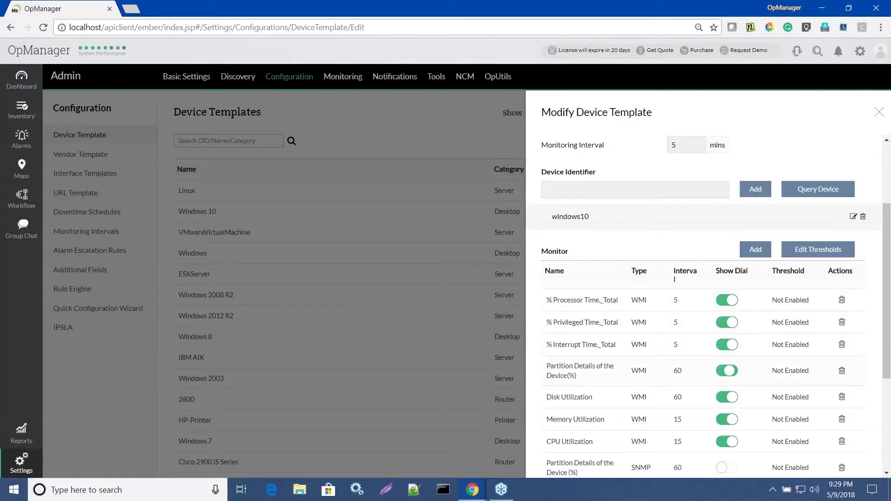
pyautogui.scroll(-5, 724, 371)
pyautogui.click(769, 450)
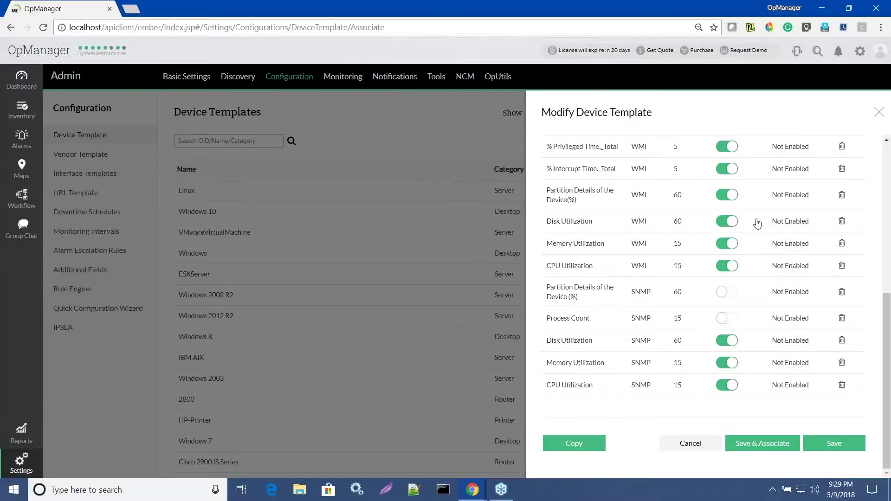
# Associate the edited Windows 10 template with its devices, and view the custom dials of the desktop at 192.168.140.172
pyautogui.click(824, 386)
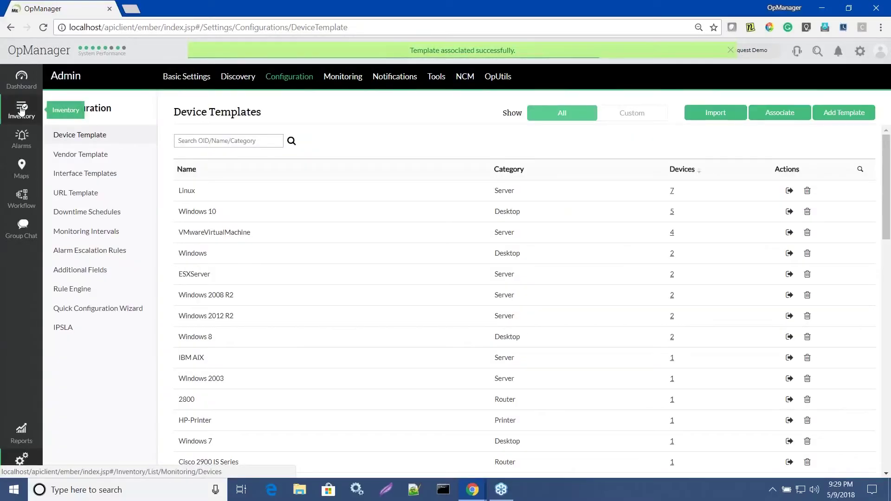
pyautogui.click(20, 110)
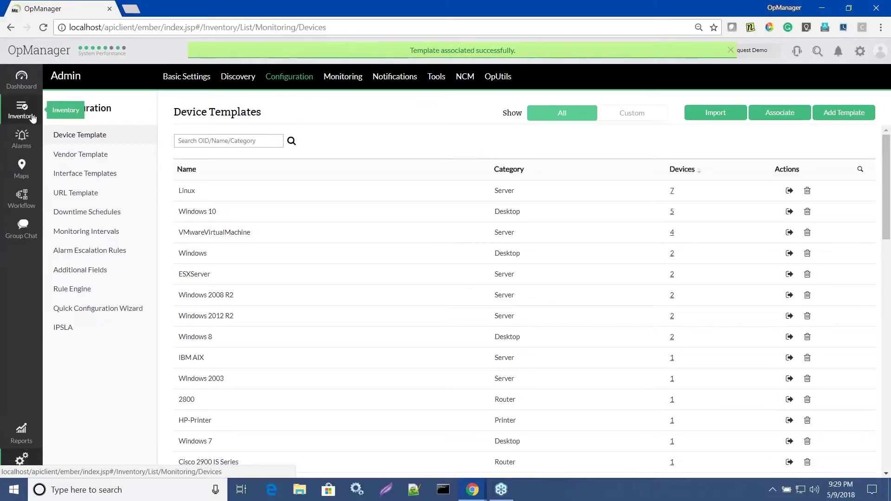
pyautogui.click(286, 334)
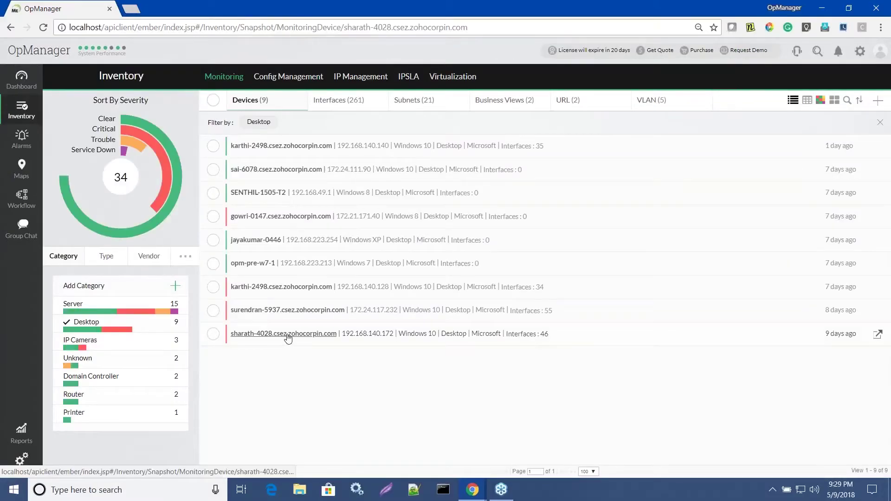
pyautogui.scroll(-2, 134, 398)
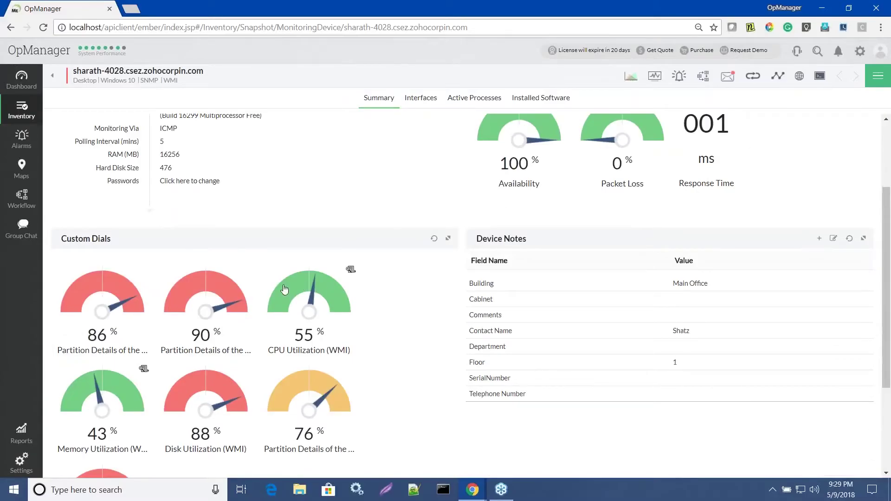
pyautogui.scroll(-1, 269, 343)
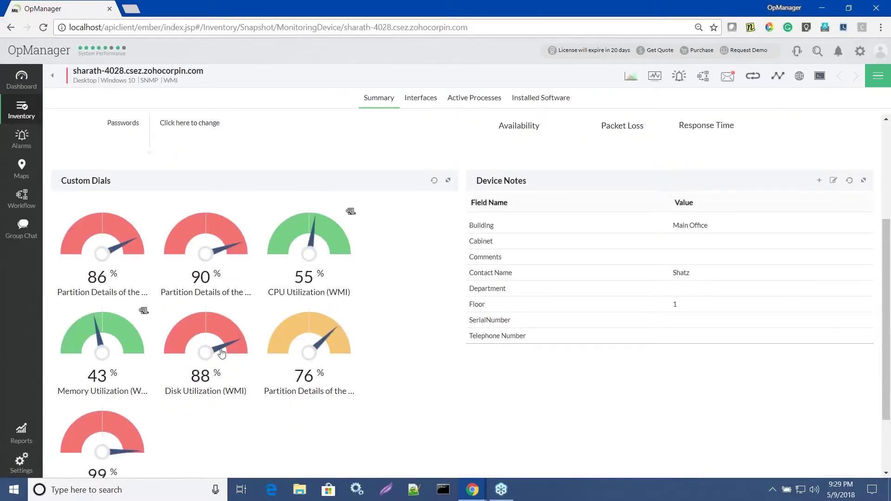
pyautogui.scroll(-1, 271, 339)
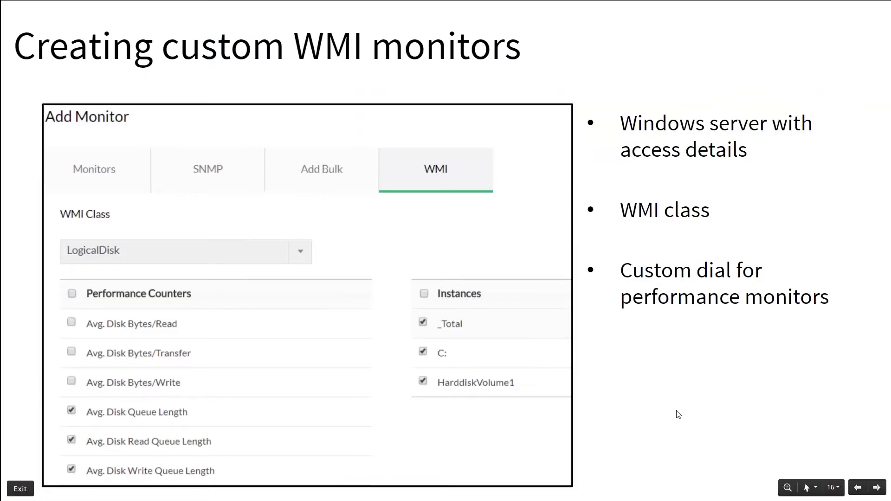
pyautogui.press('Right')
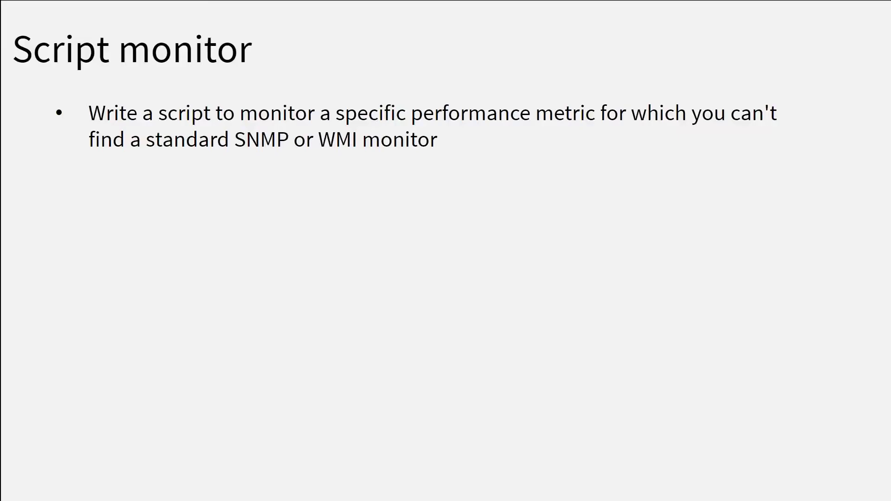
pyautogui.click(360, 248)
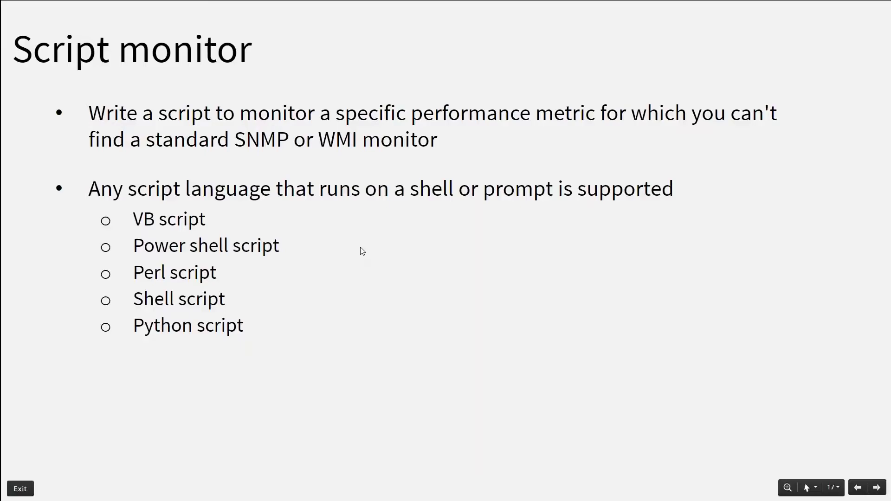
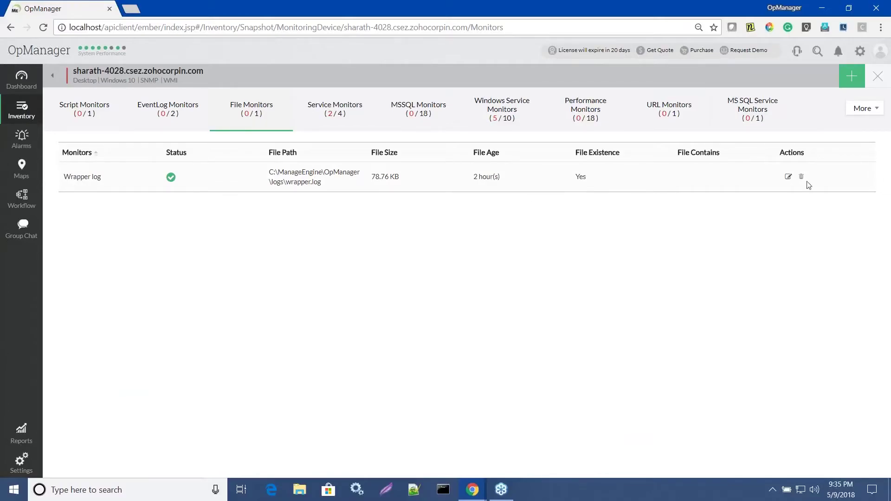
# Edit the Wrapper log file monitor so its file existence check alerts if the file does not exist
pyautogui.click(859, 109)
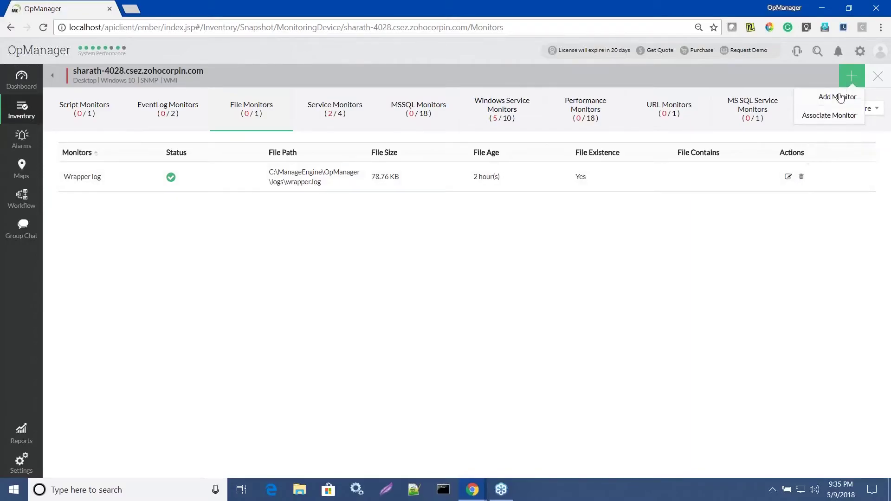
pyautogui.click(788, 177)
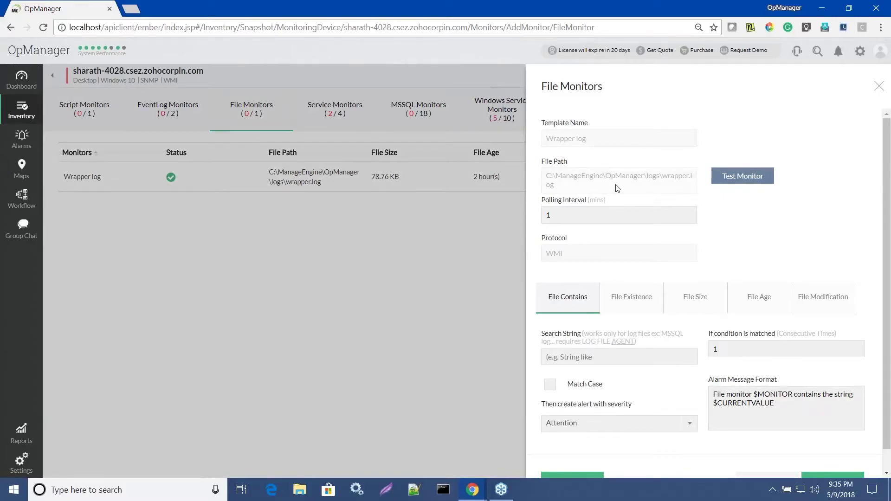
pyautogui.click(615, 218)
pyautogui.scroll(-1, 619, 264)
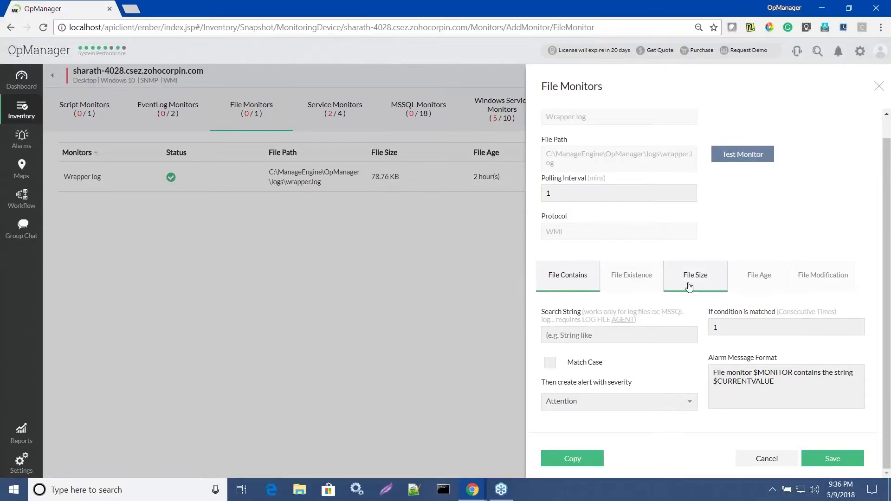
pyautogui.click(650, 281)
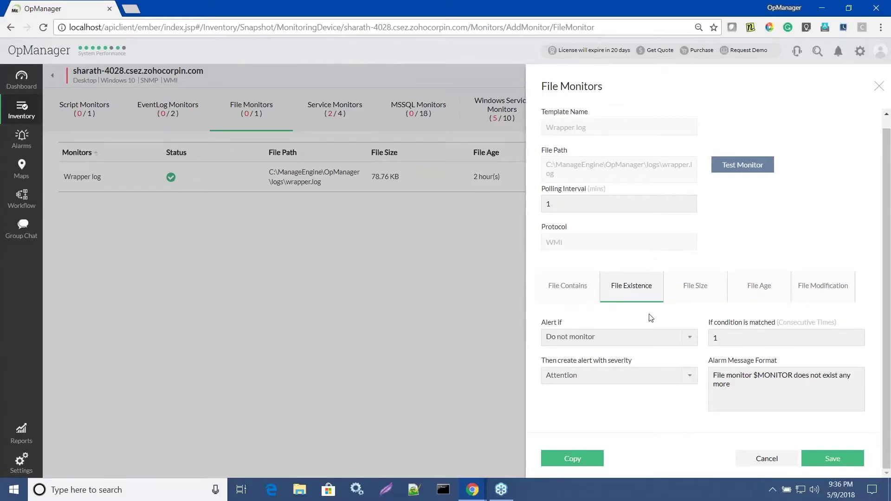
pyautogui.click(616, 347)
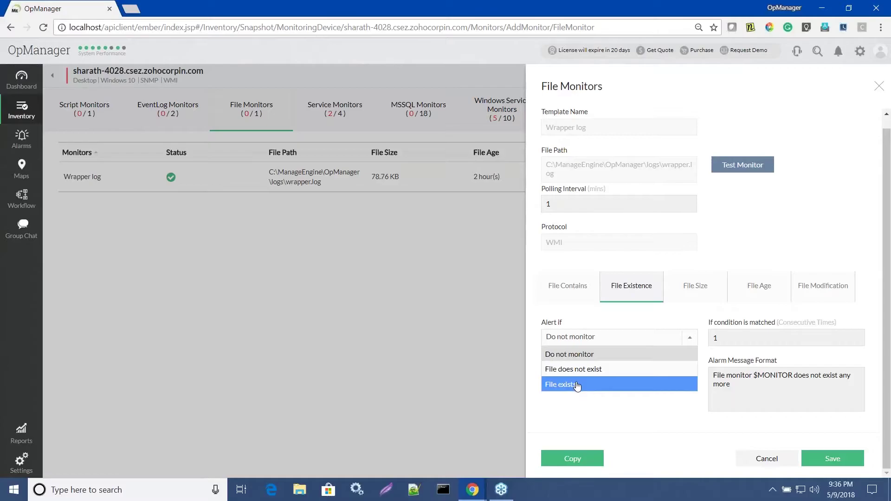
pyautogui.click(600, 370)
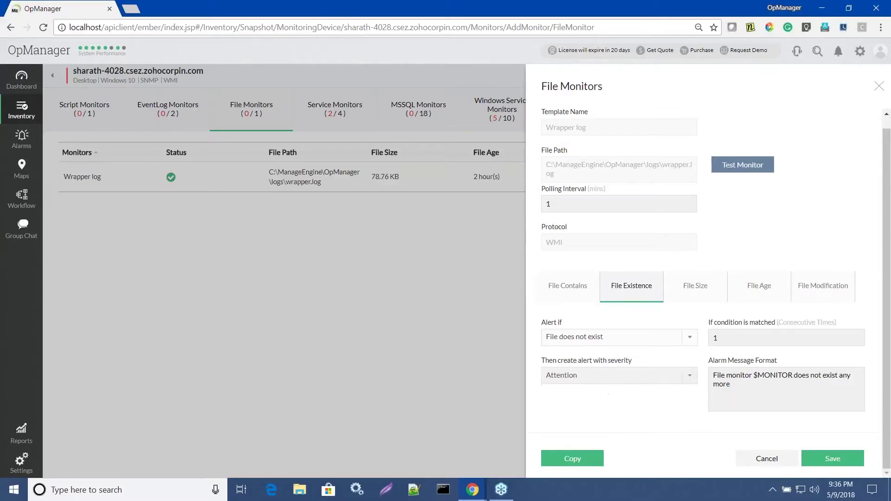
# Set the file monitor's file size alert threshold to 50 MB or more
pyautogui.click(687, 292)
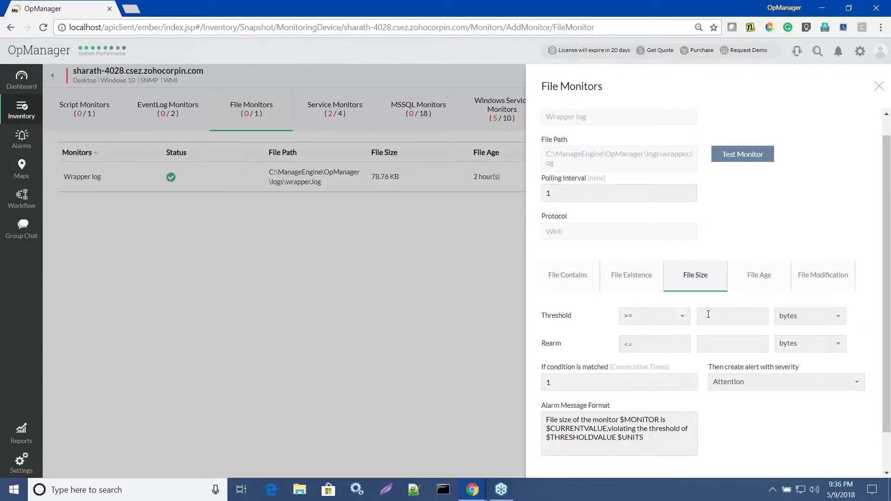
pyautogui.click(801, 317)
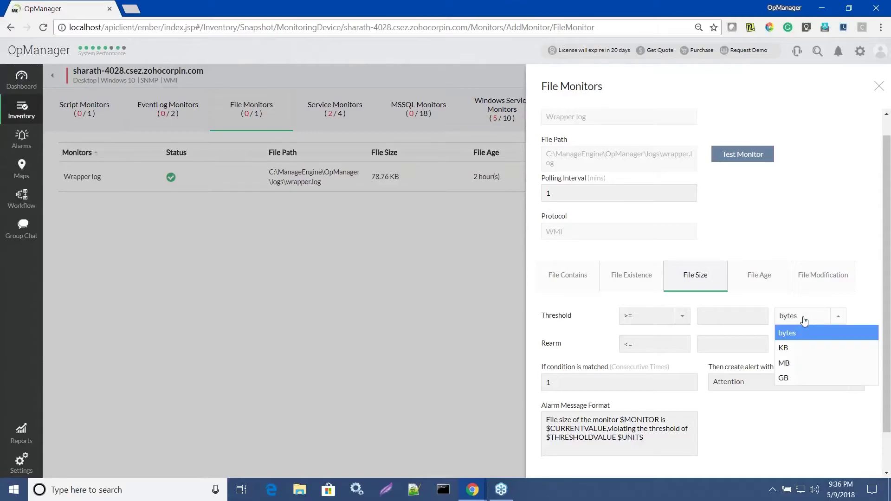
pyautogui.click(799, 365)
pyautogui.click(793, 348)
pyautogui.click(792, 392)
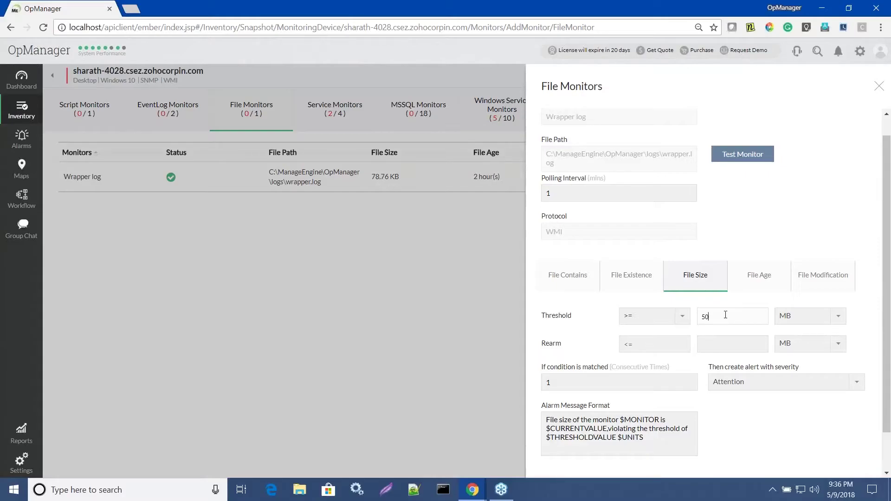
# View the time units for the file age threshold, and enable the alert for file modification
pyautogui.click(757, 279)
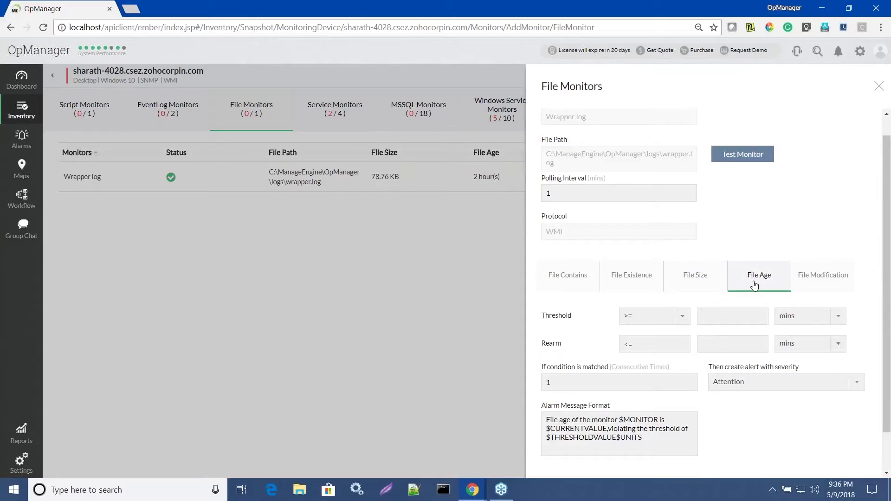
pyautogui.click(789, 319)
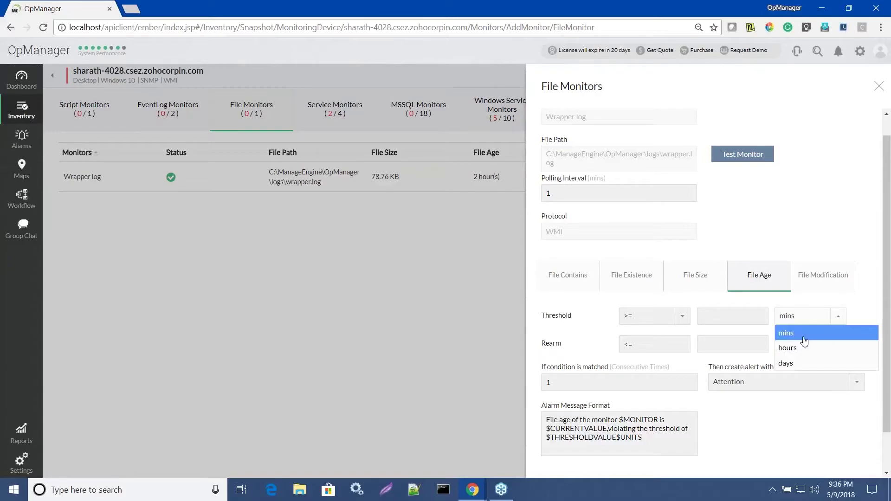
pyautogui.click(813, 286)
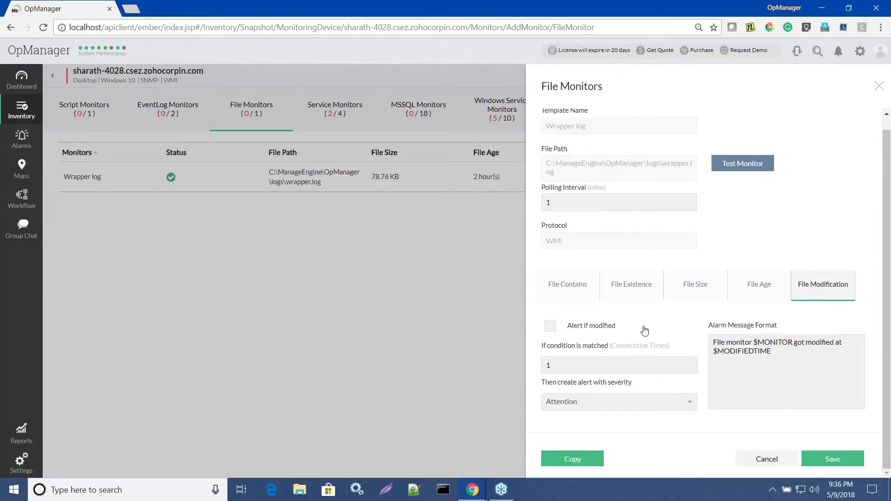
pyautogui.click(550, 326)
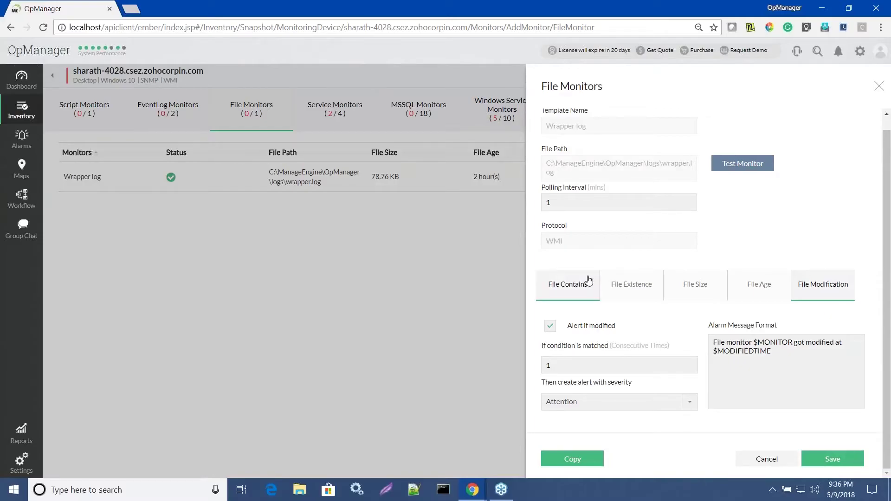
# Show the file monitor's File Contains options, and view the agents list in the monitoring settings in a duplicate browser tab
pyautogui.click(575, 300)
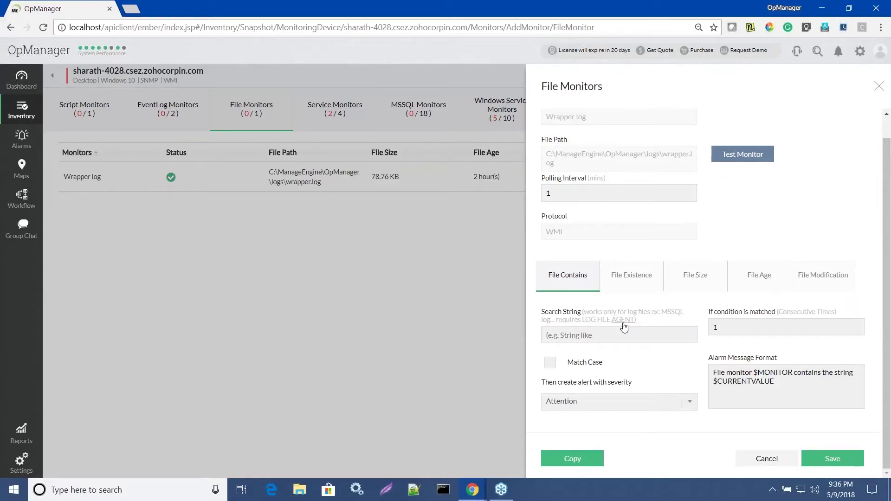
pyautogui.rightClick(82, 6)
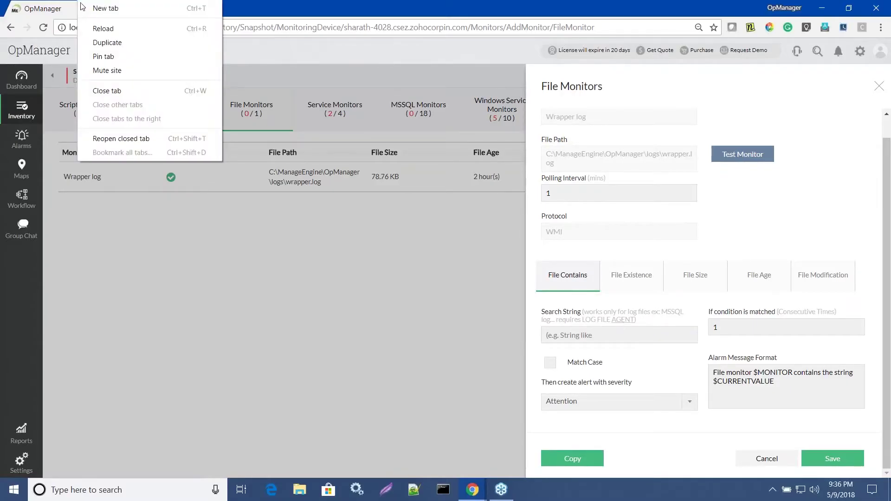
pyautogui.click(108, 42)
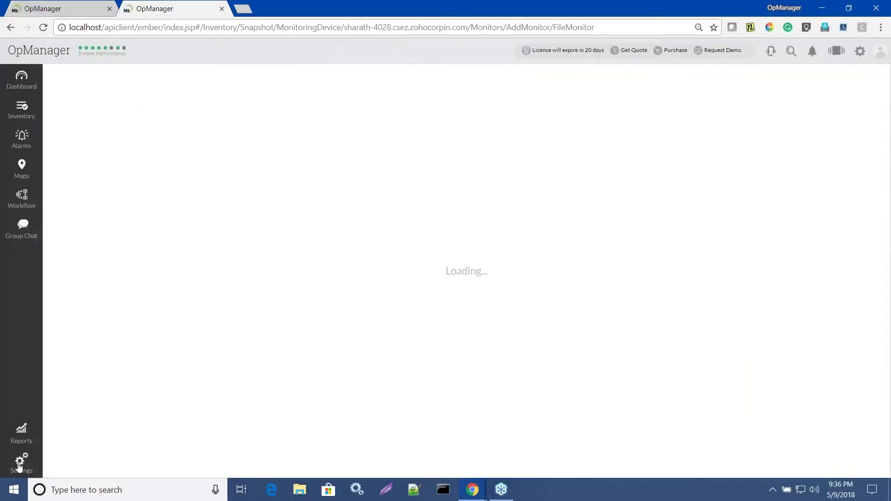
pyautogui.click(22, 461)
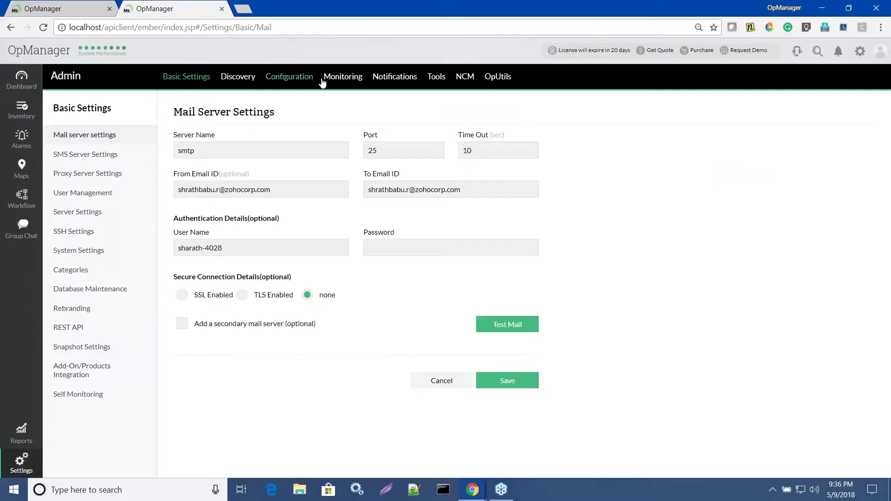
pyautogui.click(332, 78)
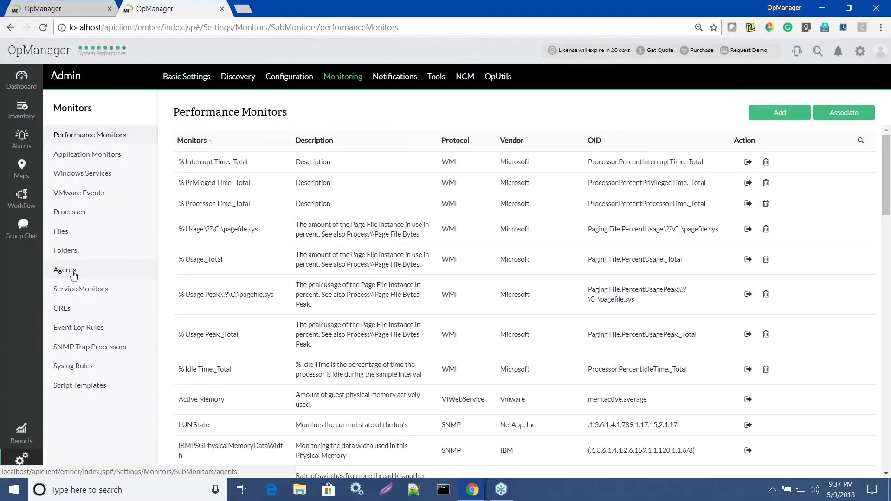
pyautogui.click(70, 271)
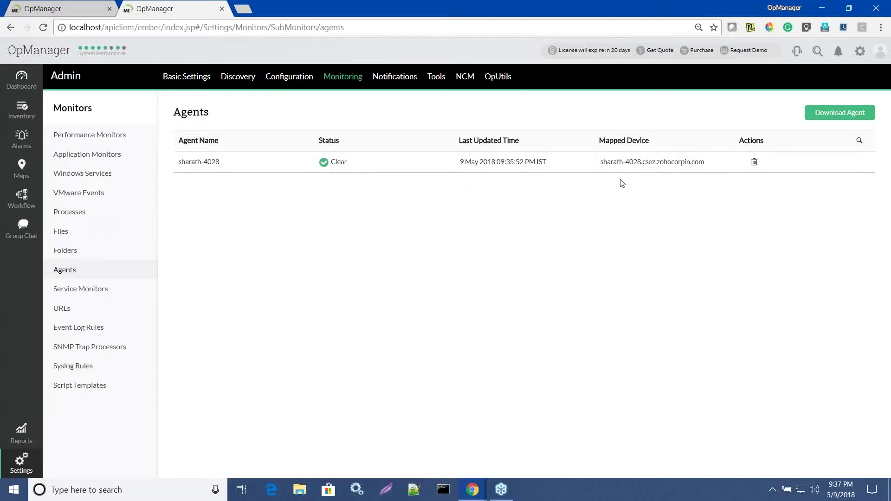
# Return to the file monitor, enter "exception" as the string to search for, and close the form without saving
pyautogui.click(52, 10)
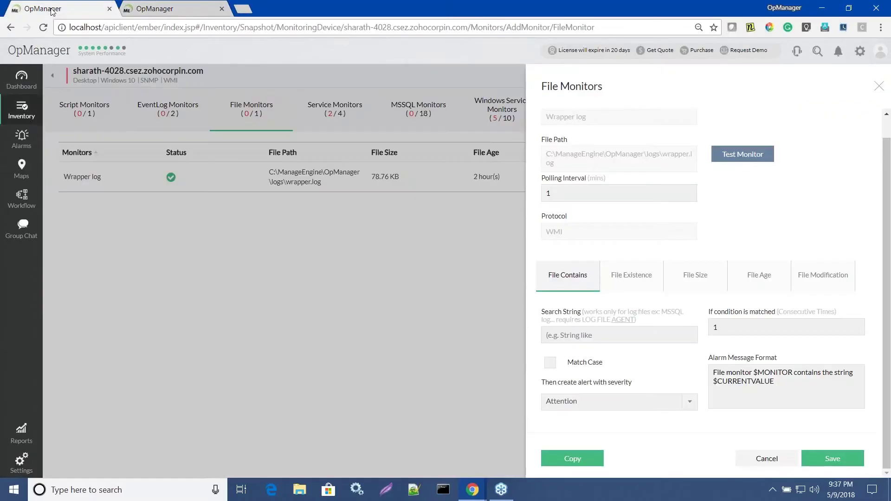
pyautogui.click(571, 333)
pyautogui.write('exception')
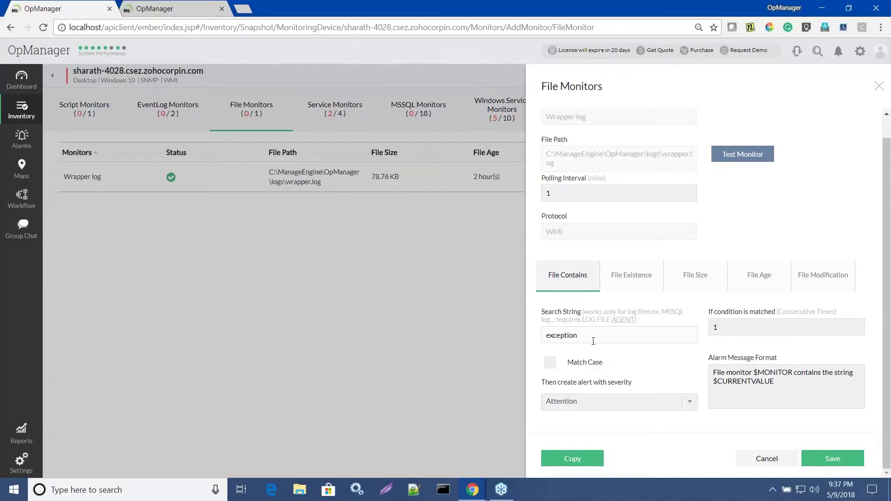
pyautogui.moveTo(584, 336); pyautogui.dragTo(547, 336)
pyautogui.click(587, 334)
pyautogui.moveTo(583, 335); pyautogui.dragTo(548, 334)
pyautogui.click(878, 88)
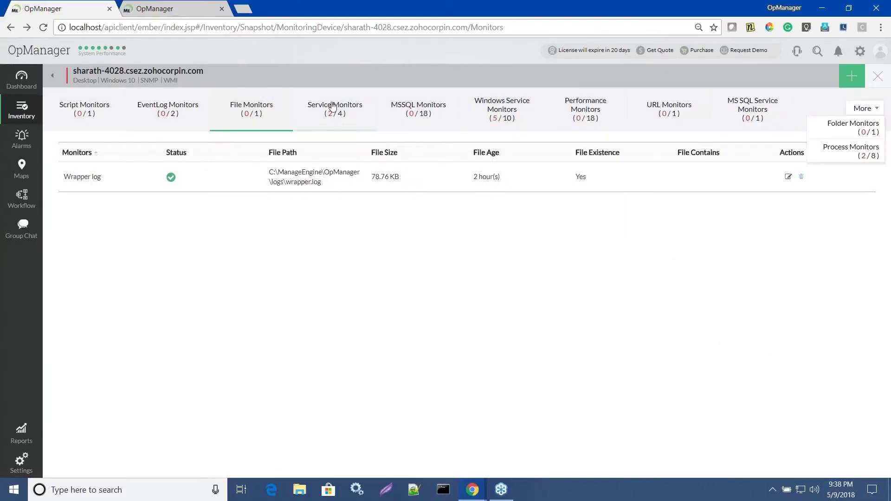
# Open the OpManager Logs folder monitor for editing and examine its folder path, subfolder option and folder existence alert
pyautogui.click(835, 126)
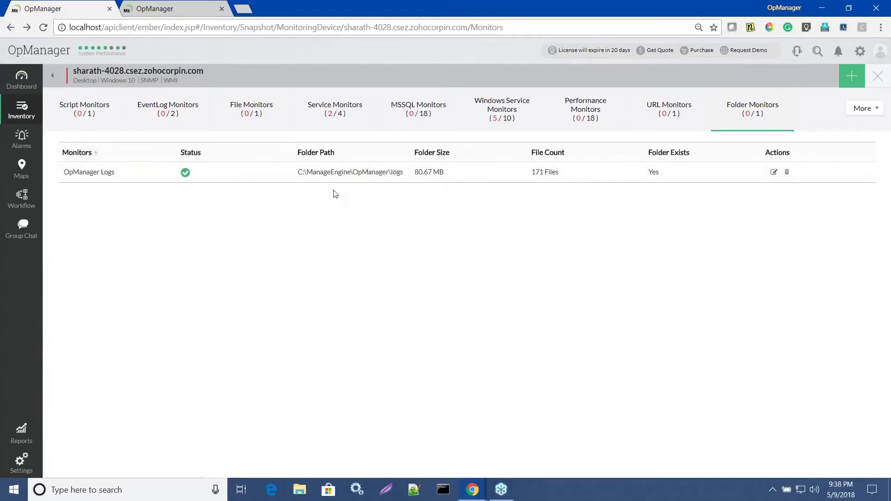
pyautogui.moveTo(404, 172); pyautogui.dragTo(301, 172)
pyautogui.click(773, 172)
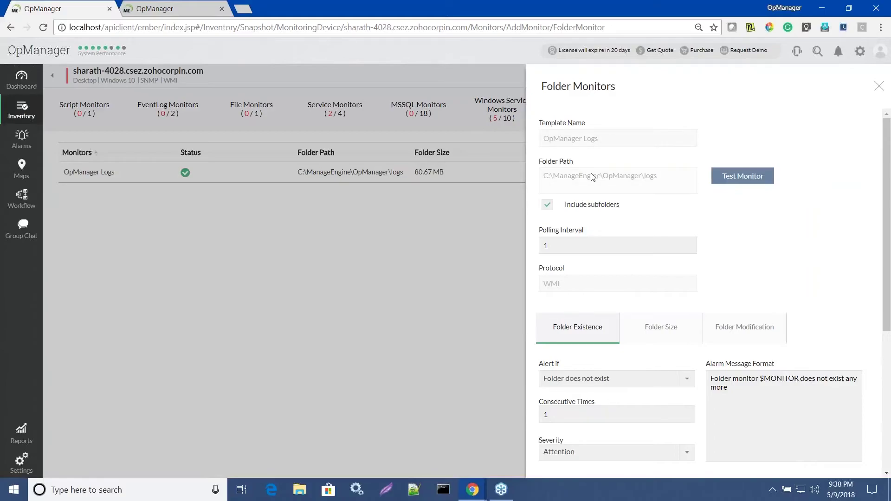
pyautogui.click(548, 208)
pyautogui.scroll(-3, 730, 257)
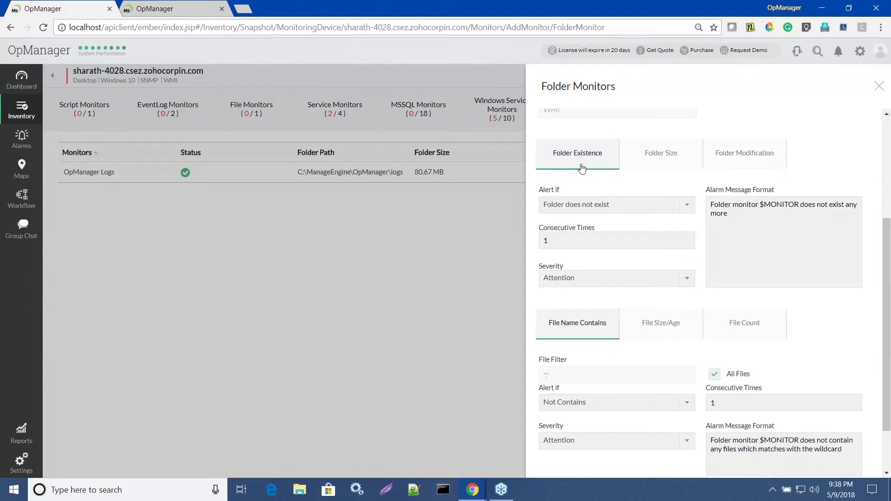
# View the folder size threshold options, and enable the alert for folder modification
pyautogui.click(661, 152)
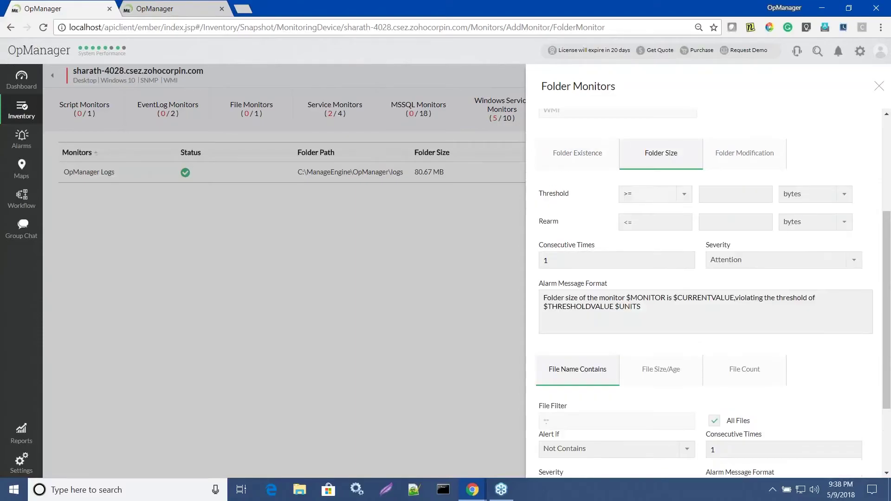
pyautogui.click(795, 196)
pyautogui.click(795, 195)
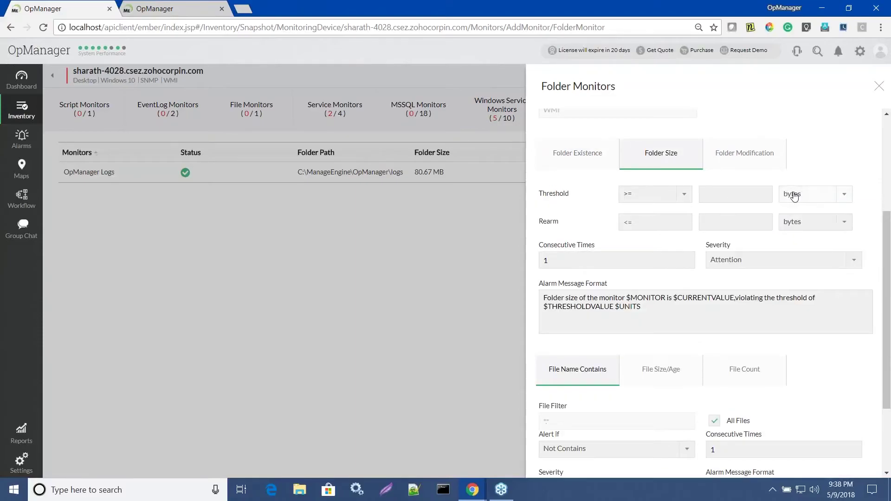
pyautogui.click(757, 165)
pyautogui.click(584, 195)
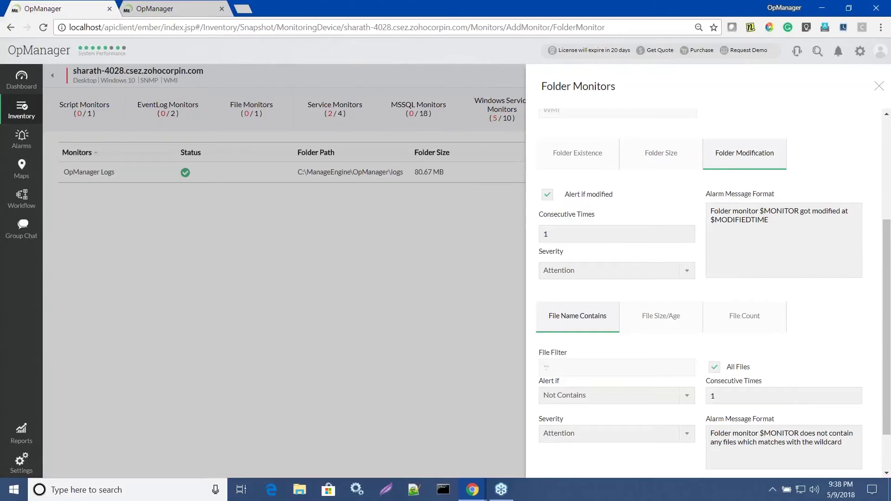
# Examine the folder monitor's file filter and All Files option for the file name check, and cancel the edit
pyautogui.scroll(-2, 584, 201)
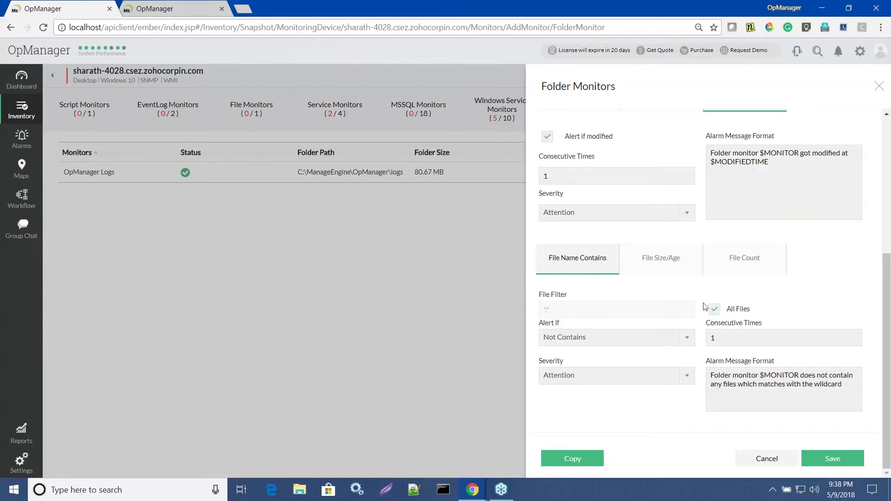
pyautogui.click(715, 309)
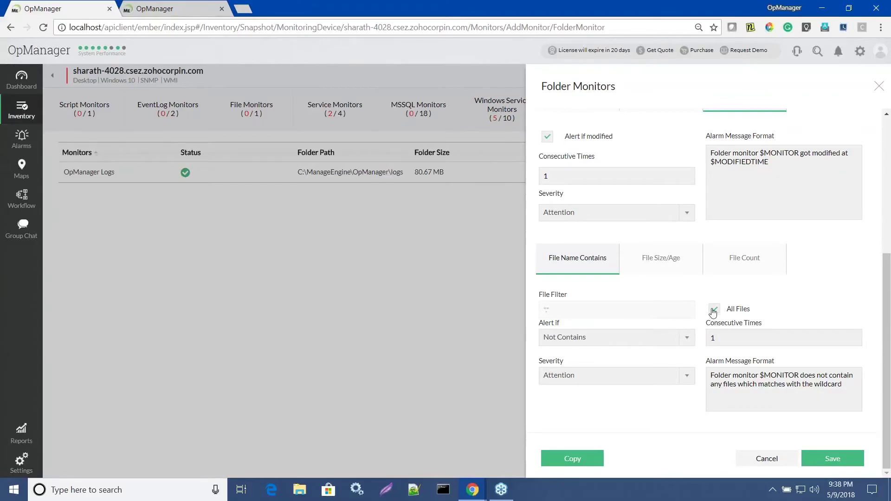
pyautogui.click(582, 311)
pyautogui.click(583, 302)
pyautogui.click(762, 460)
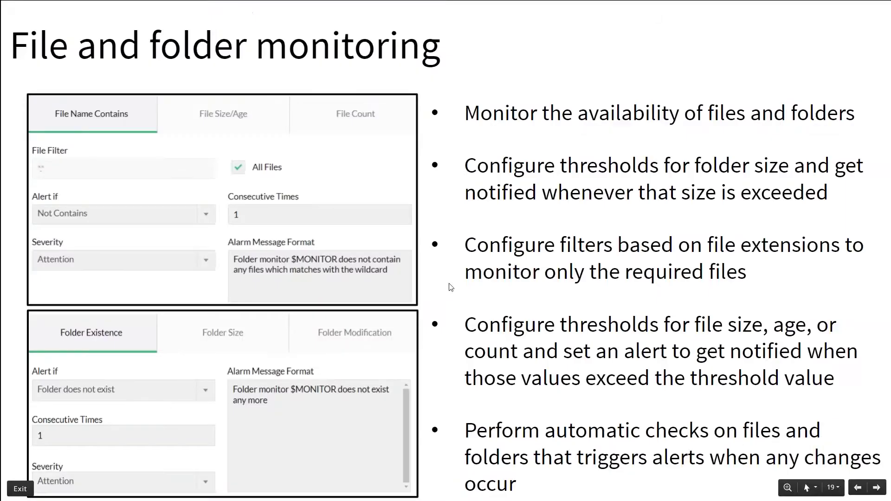